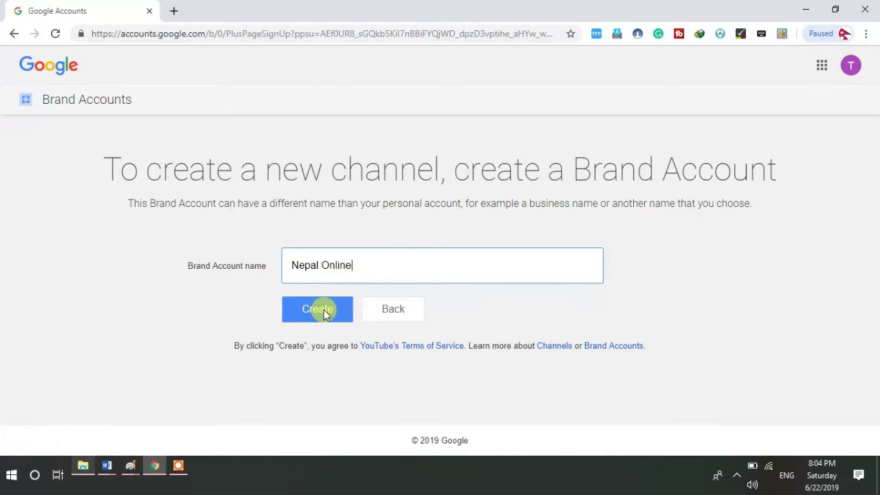
Create the Brand Account "Nepal Online" and open its channel page for customization.
left_click(324, 313)
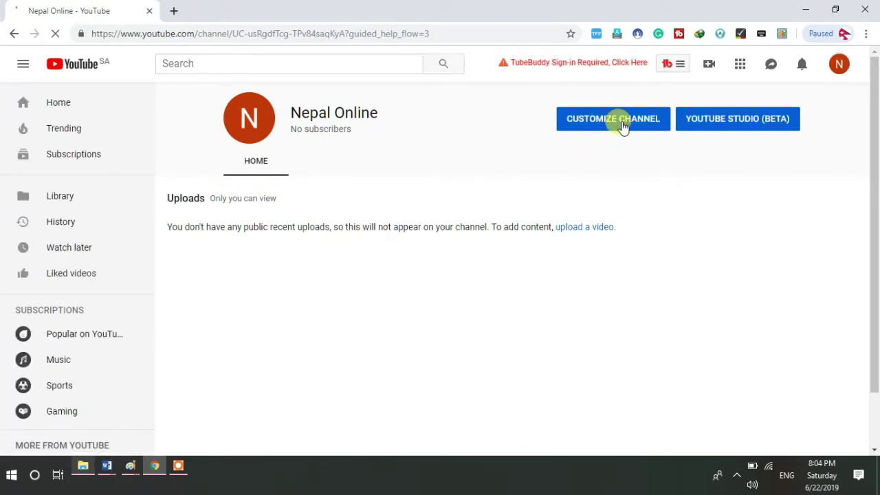
left_click(622, 127)
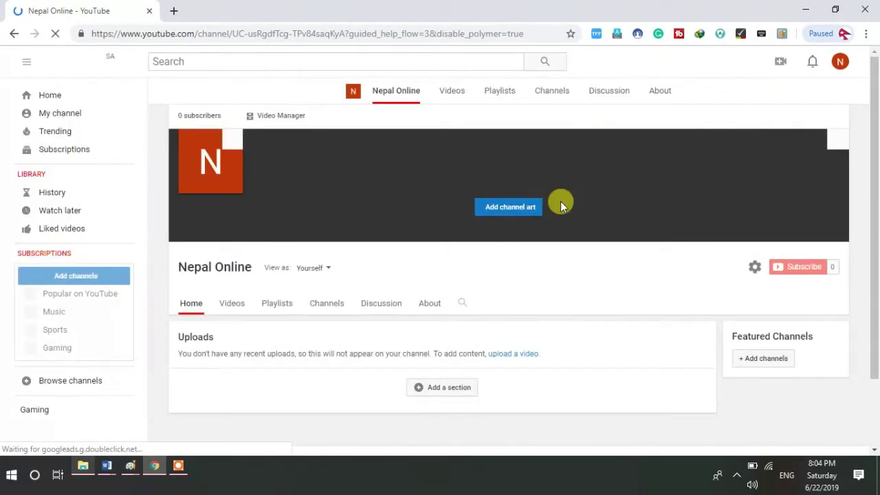
scroll(515, 208, "down", 1)
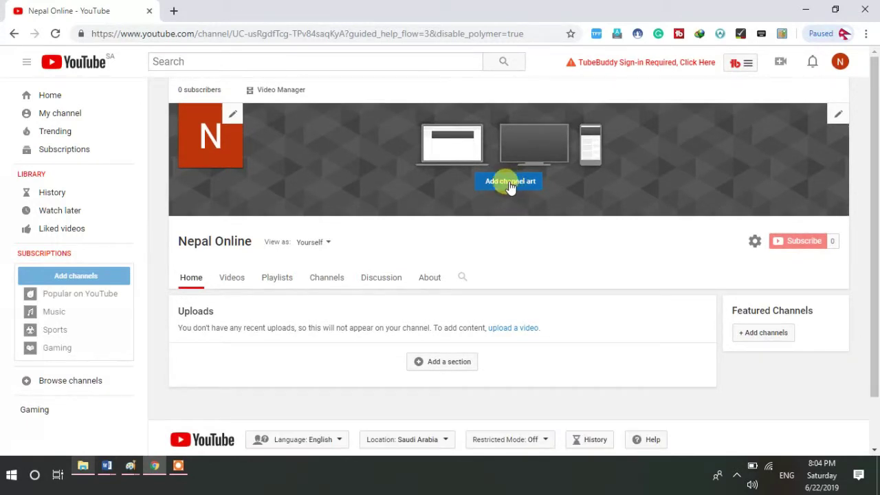
Switch to the YouTube Channel Art template in Paint and check its pixel dimensions in the image properties.
mouse_move(151, 470)
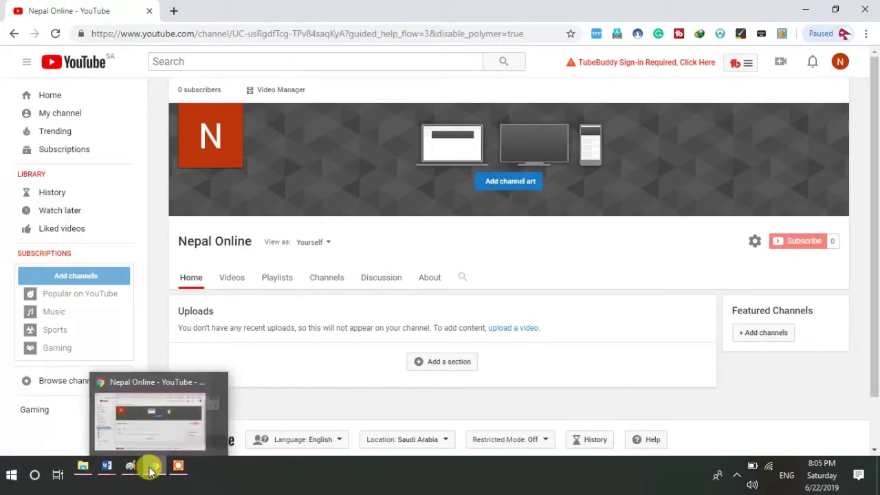
mouse_move(123, 482)
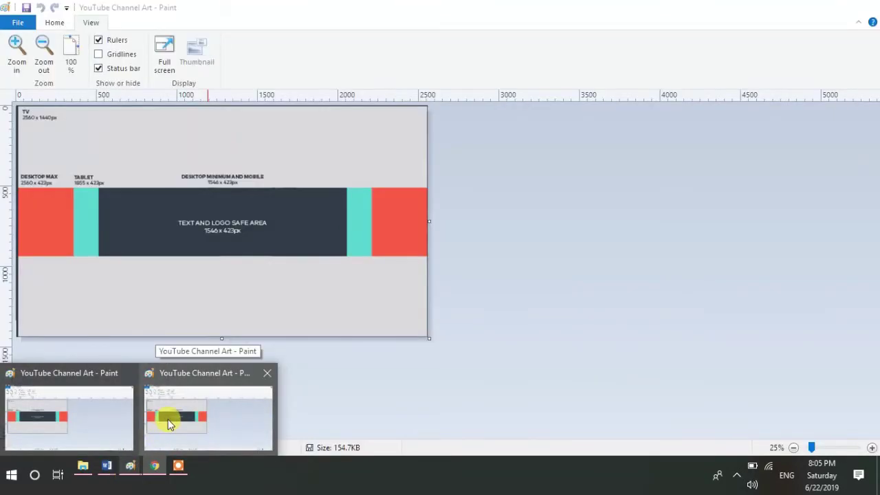
left_click(170, 425)
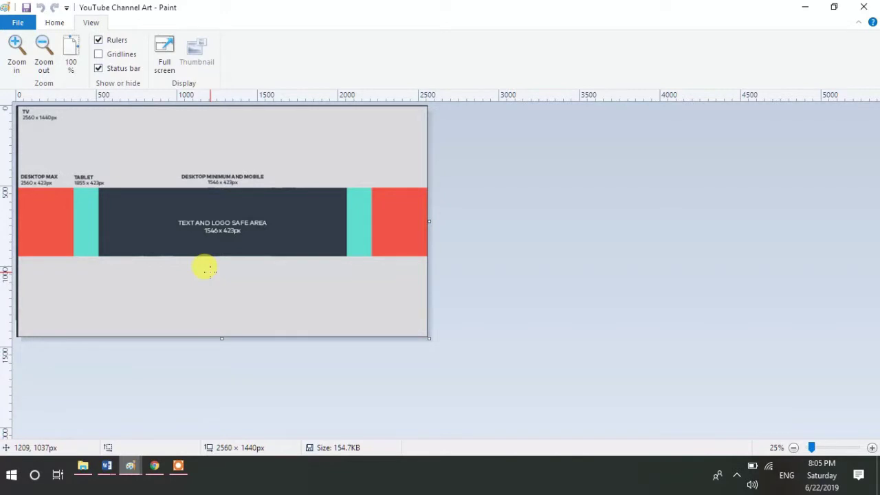
mouse_move(129, 476)
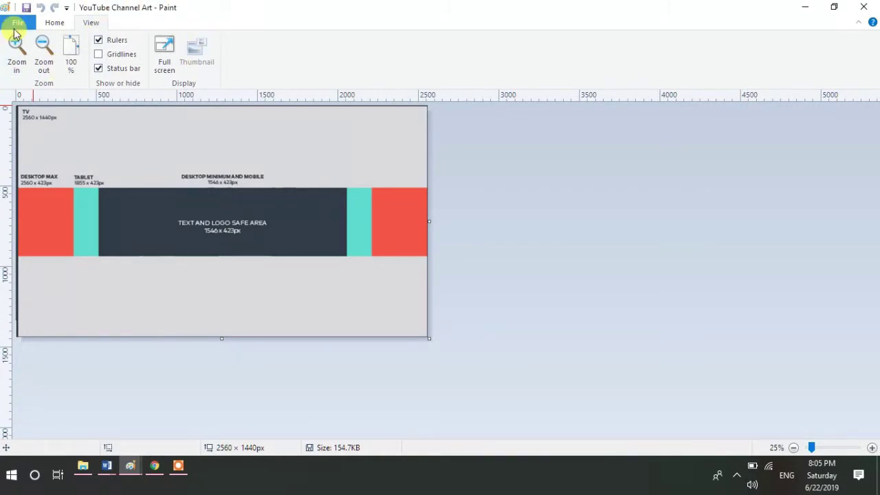
left_click(16, 25)
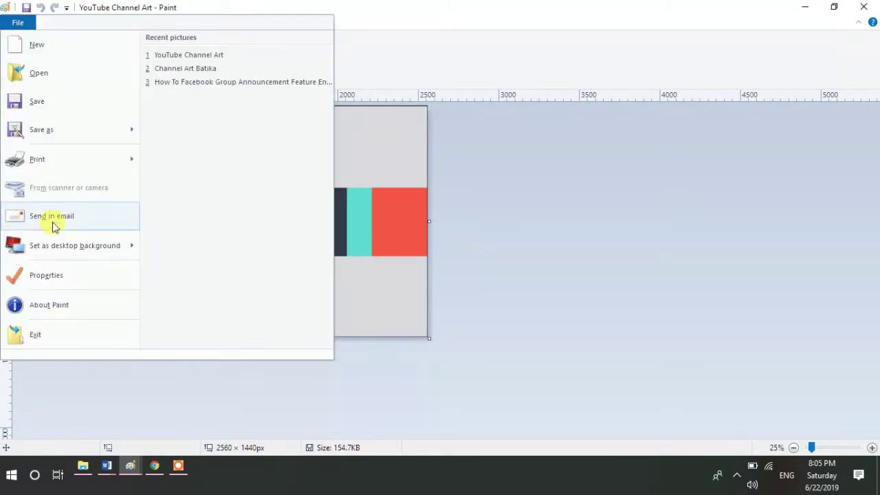
left_click(42, 275)
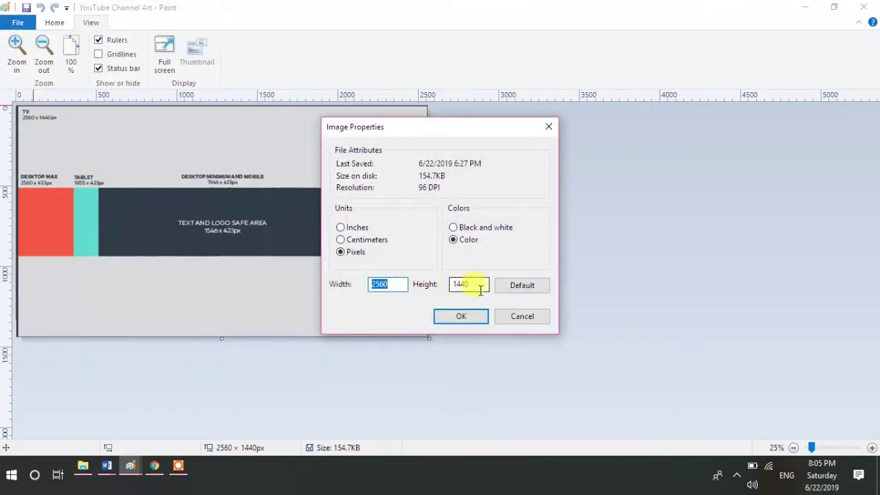
left_click(465, 318)
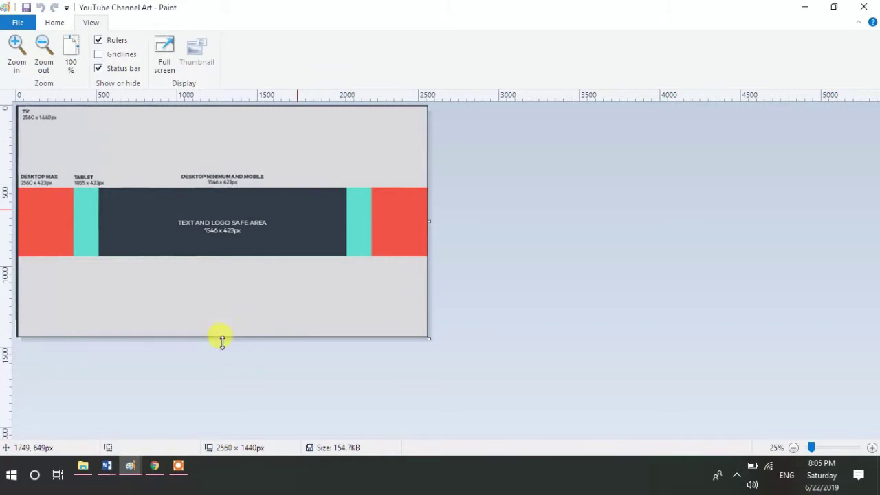
mouse_move(158, 469)
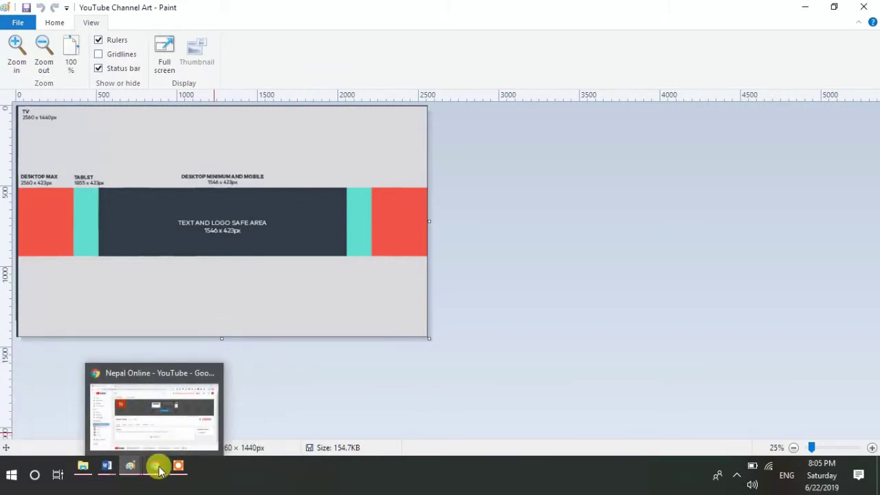
left_click(165, 437)
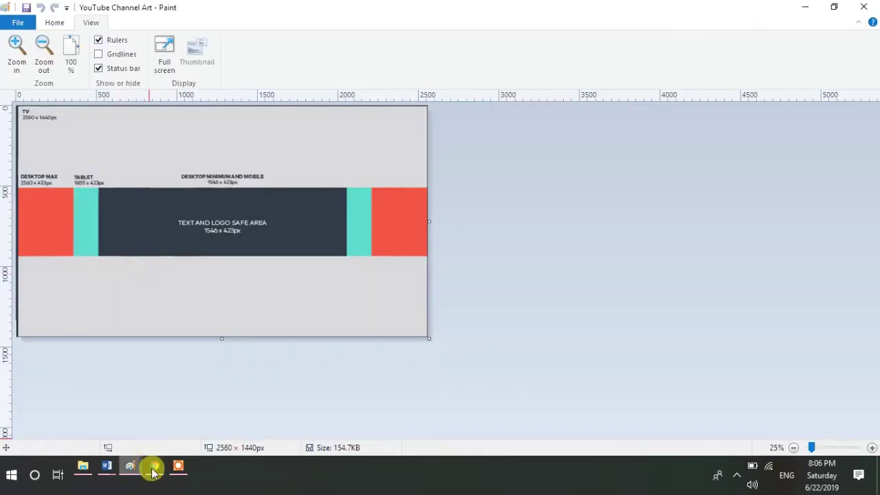
mouse_move(132, 474)
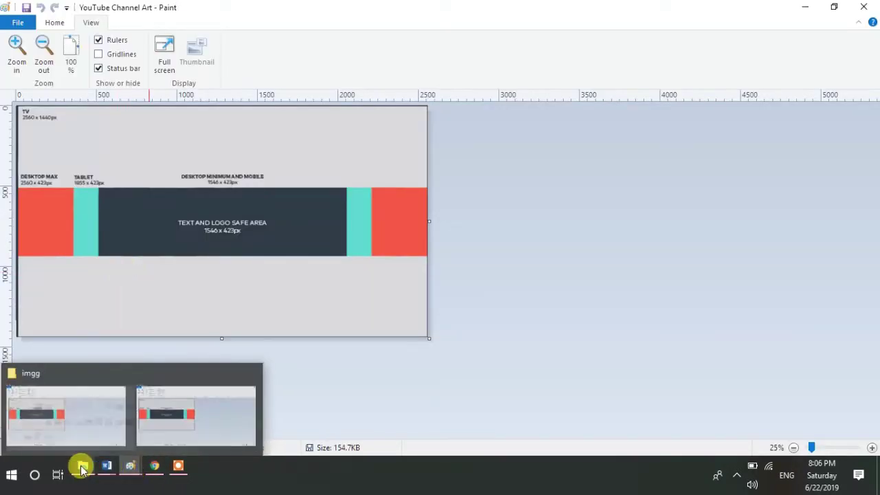
Open the Nepal Online Logo image from the imgg folder in Paint.
mouse_move(82, 464)
left_click(96, 443)
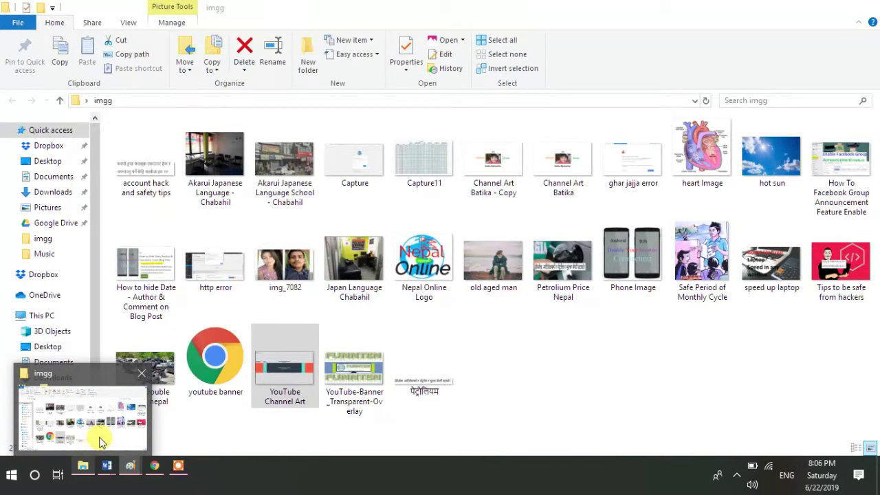
right_click(95, 440)
left_click(426, 281)
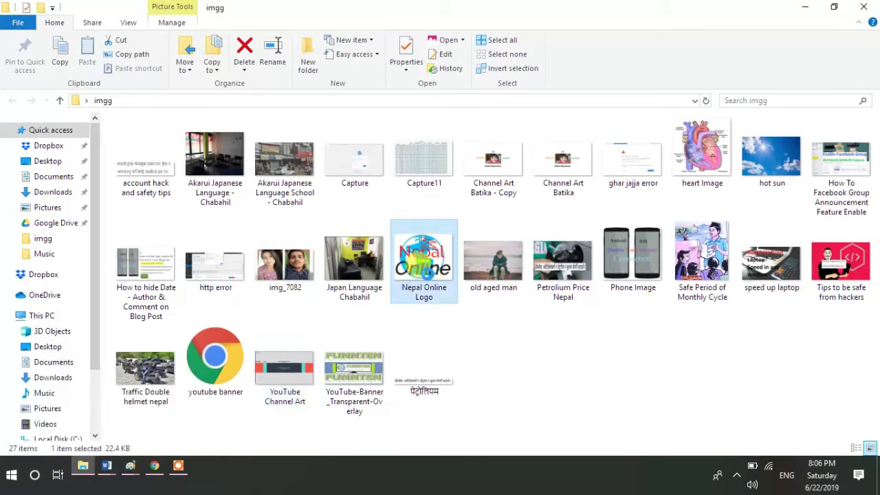
right_click(425, 268)
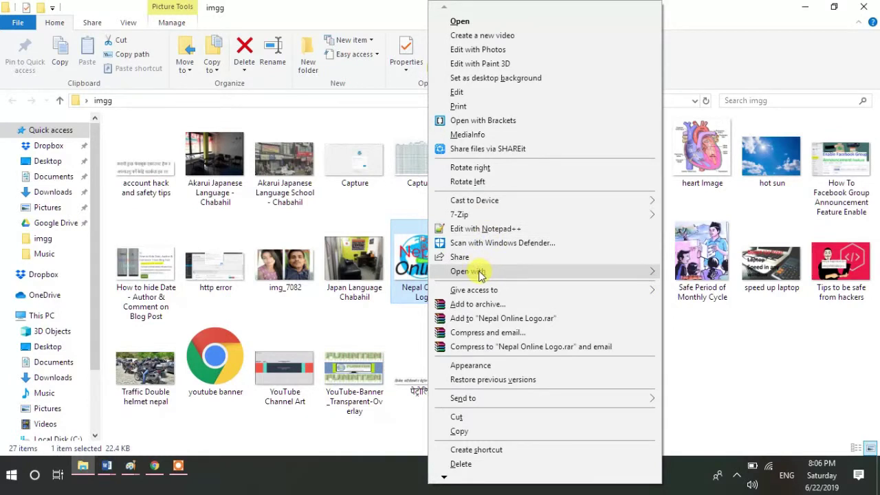
mouse_move(480, 273)
left_click(681, 289)
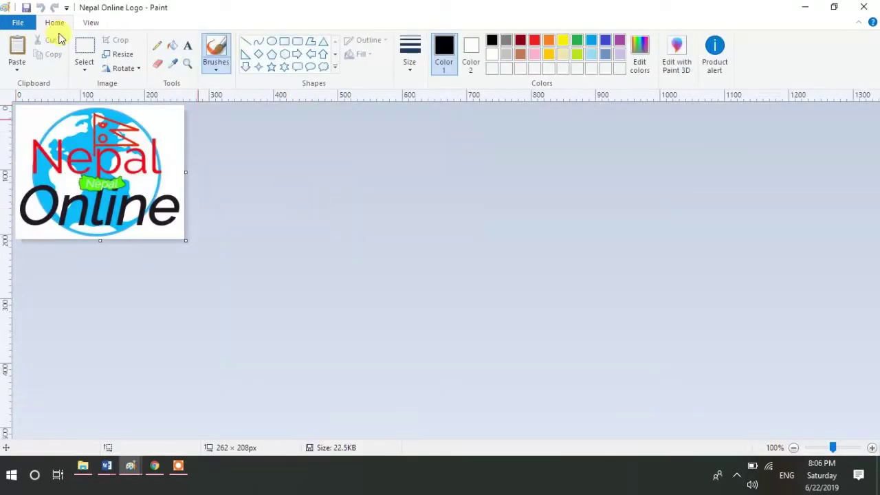
Copy the whole logo and paste it into the YouTube Channel Art image, in the lower-left corner of the dark safe area.
left_click(85, 46)
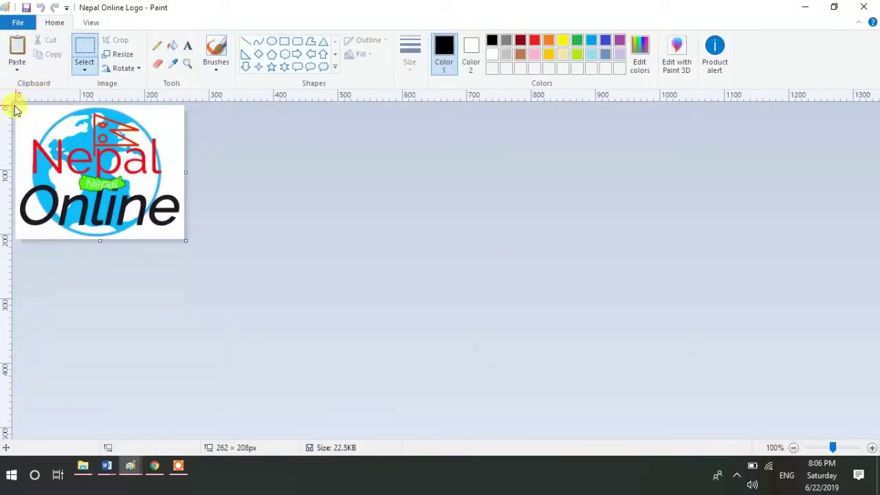
left_click_drag(18, 106, 182, 240)
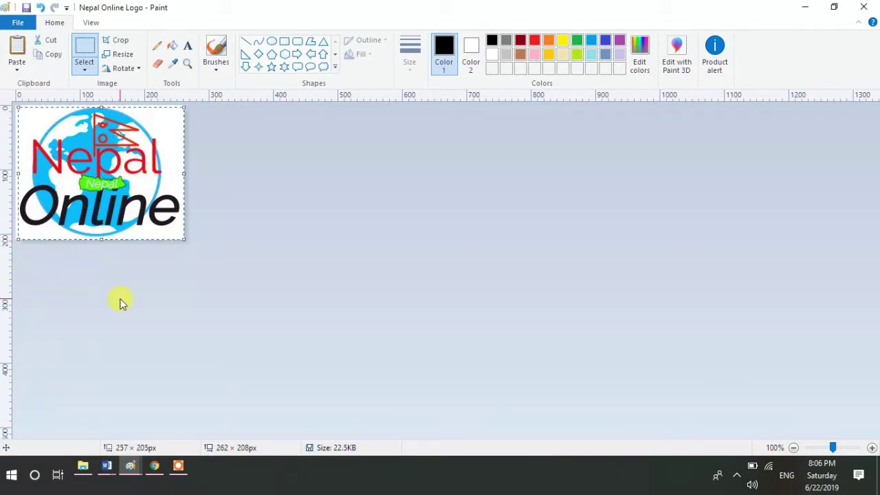
key("alt+Tab")
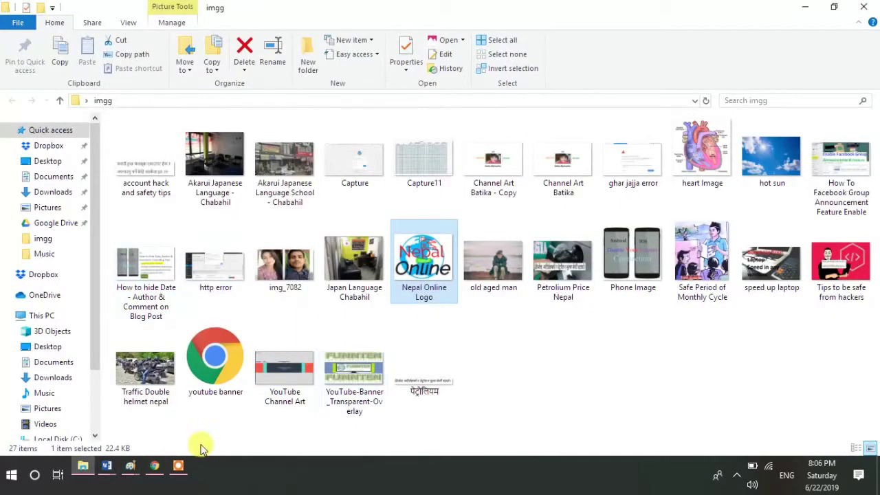
left_click(131, 468)
left_click(196, 418)
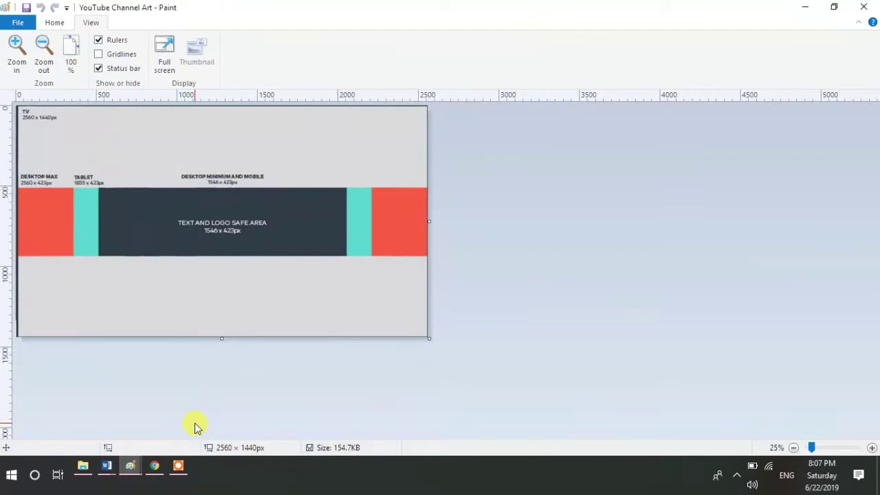
key("ctrl+v")
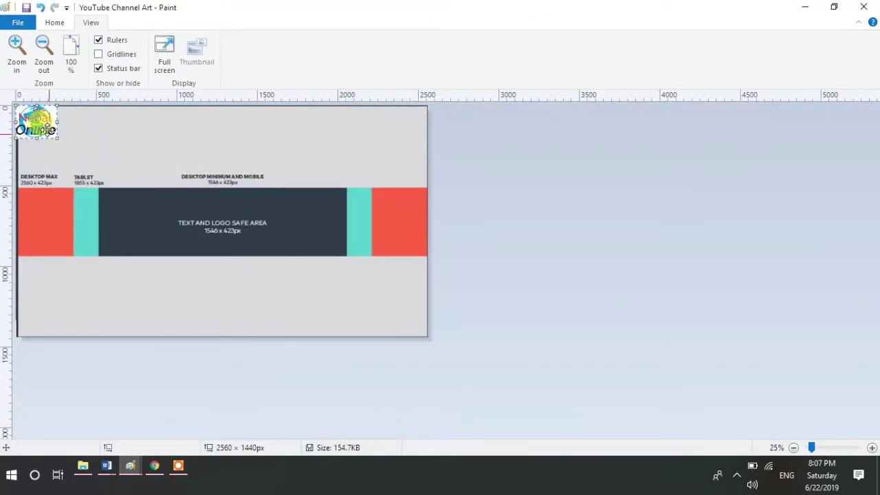
left_click_drag(35, 118, 121, 234)
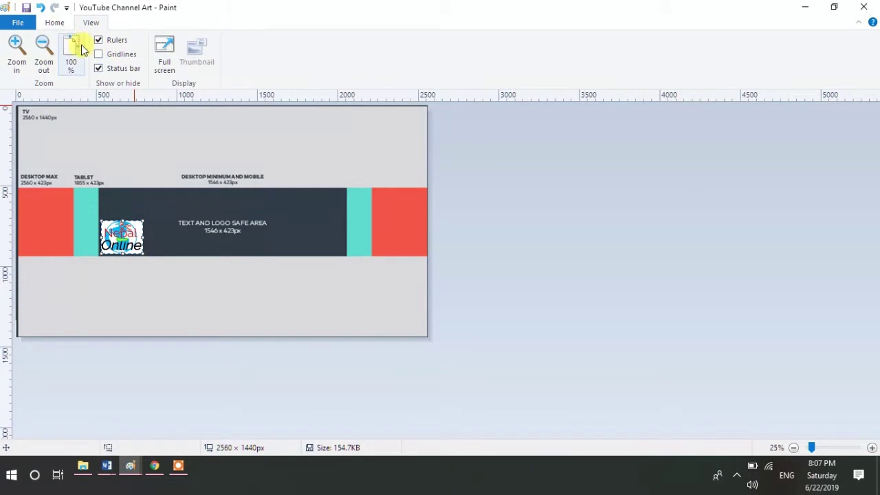
Cover the safe-area caption with a copied blank patch of the dark background, about 709 × 113 px.
left_click(59, 22)
left_click(87, 52)
left_click_drag(167, 198, 281, 216)
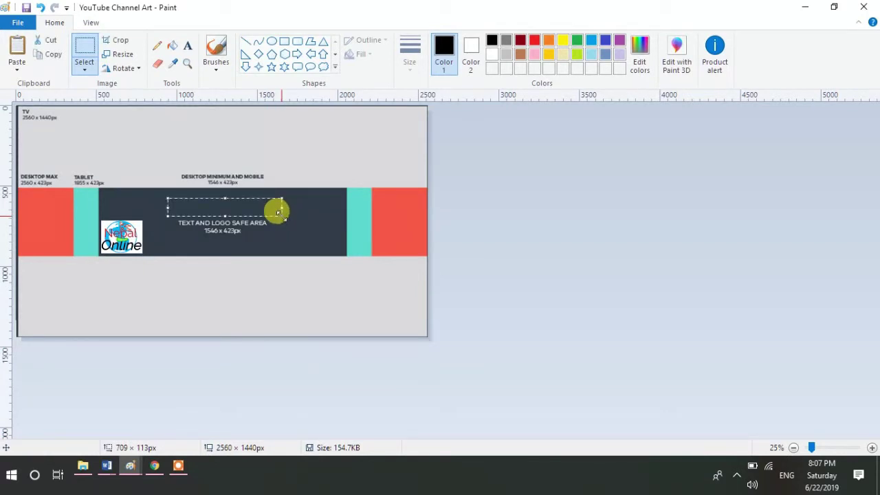
key("ctrl+c")
key("ctrl+v")
left_click_drag(79, 114, 231, 224)
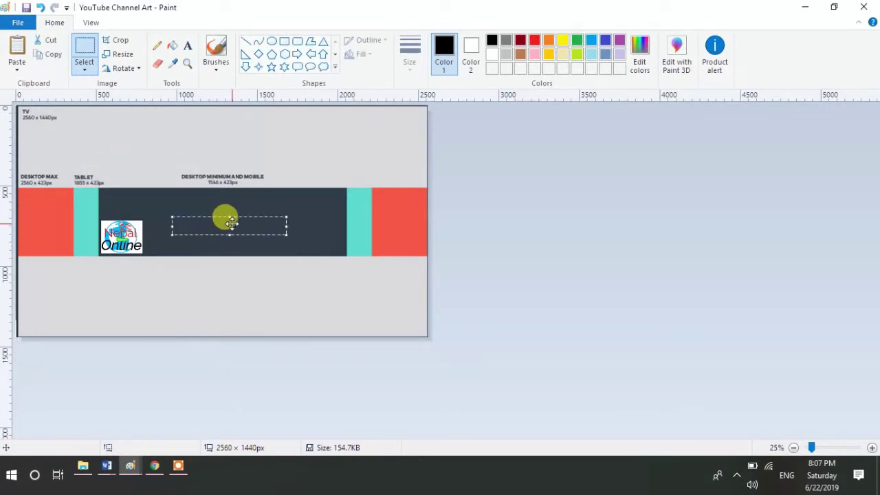
Add the text "Nepal Online" in white on the dark band, beside the logo.
left_click(188, 46)
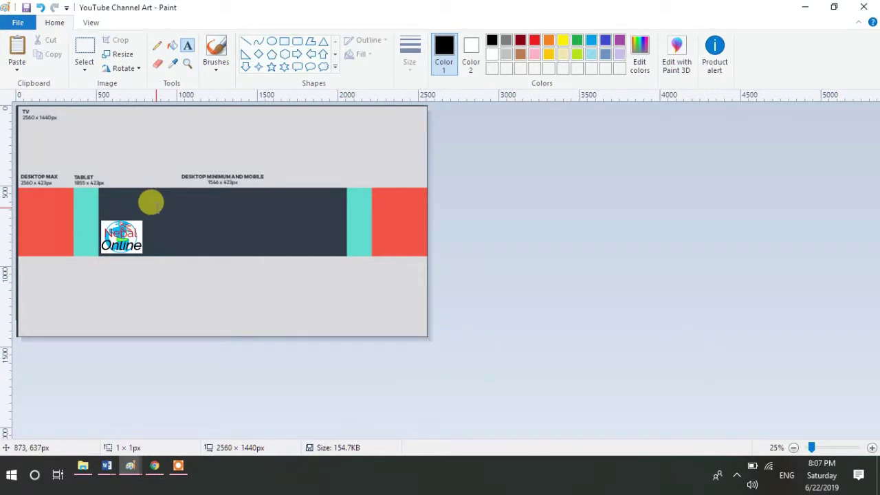
left_click(155, 206)
type("Nepal")
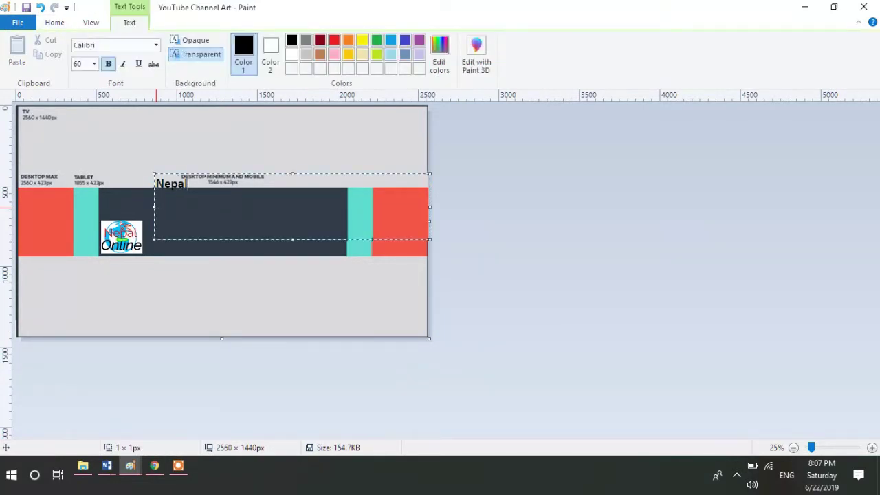
type(" Online")
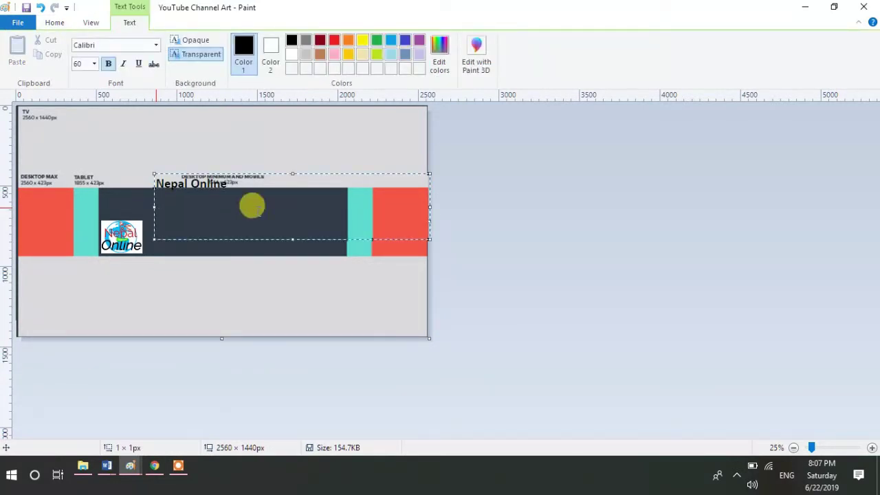
left_click_drag(291, 173, 295, 204)
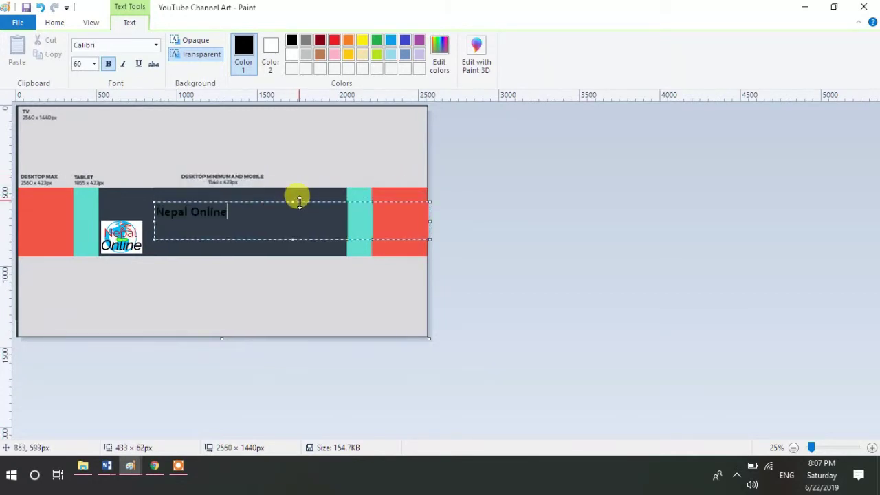
left_click_drag(222, 209, 146, 202)
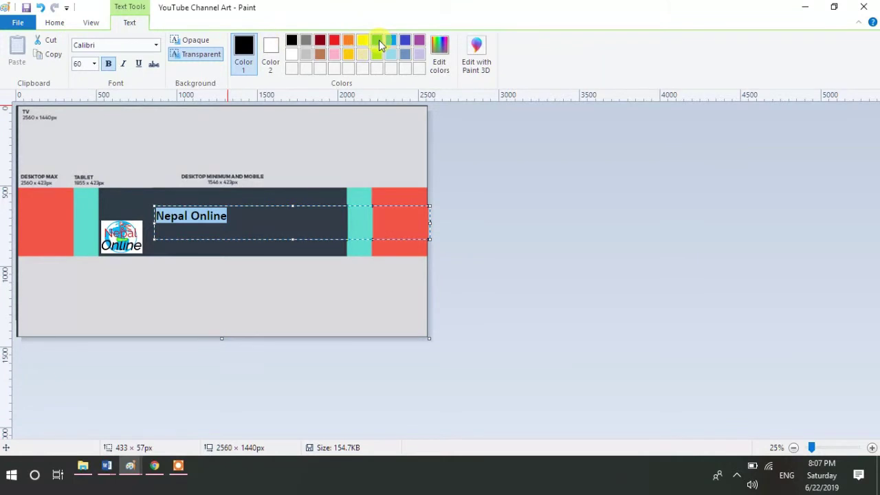
left_click(292, 55)
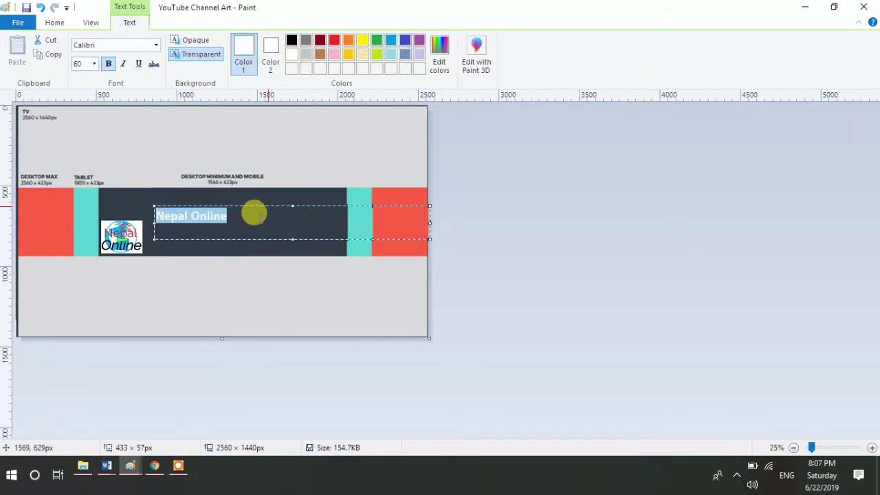
Set the "Nepal Online" text to size 150 and enlarge its text box vertically to about 433 × 119 px.
left_click(83, 64)
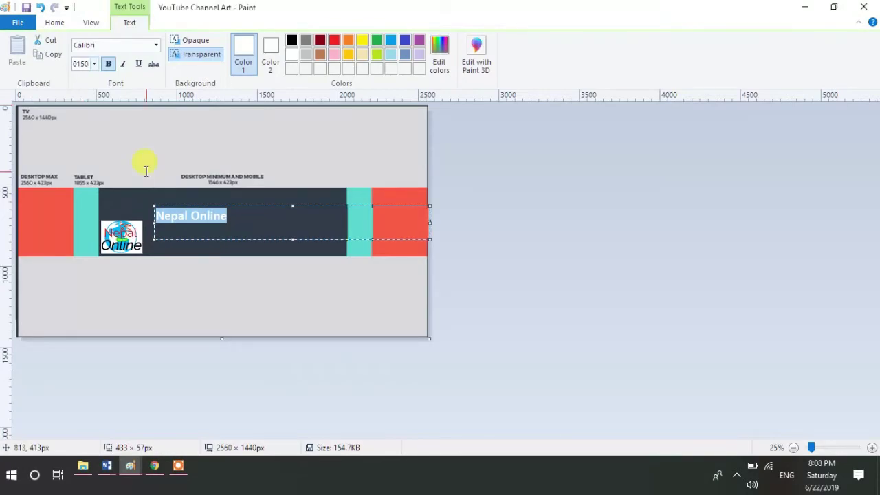
left_click(79, 62)
key("Return")
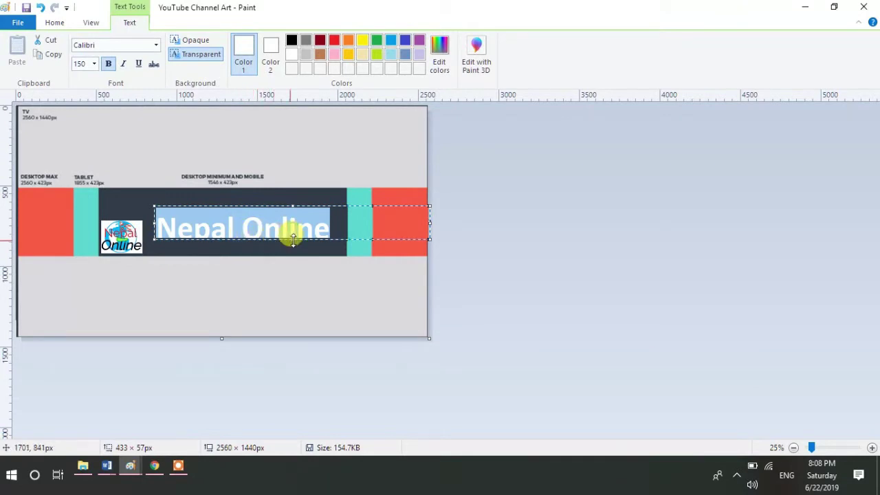
left_click_drag(293, 239, 294, 255)
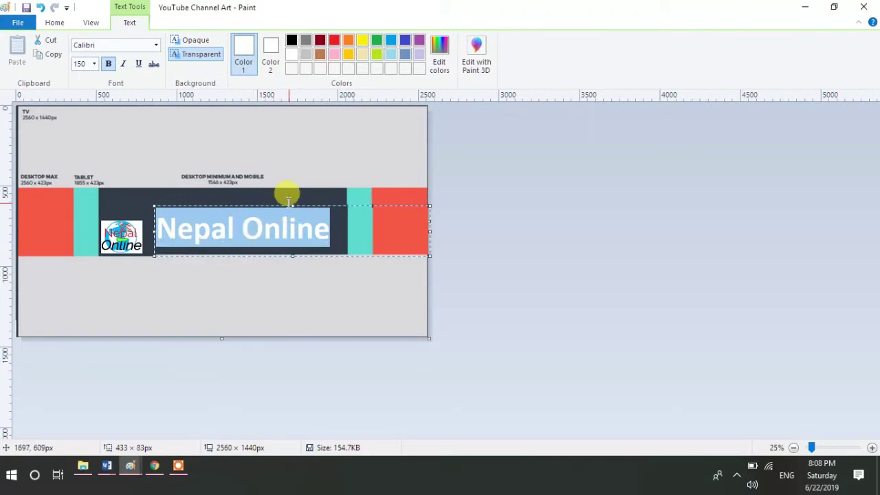
left_click_drag(293, 197, 294, 183)
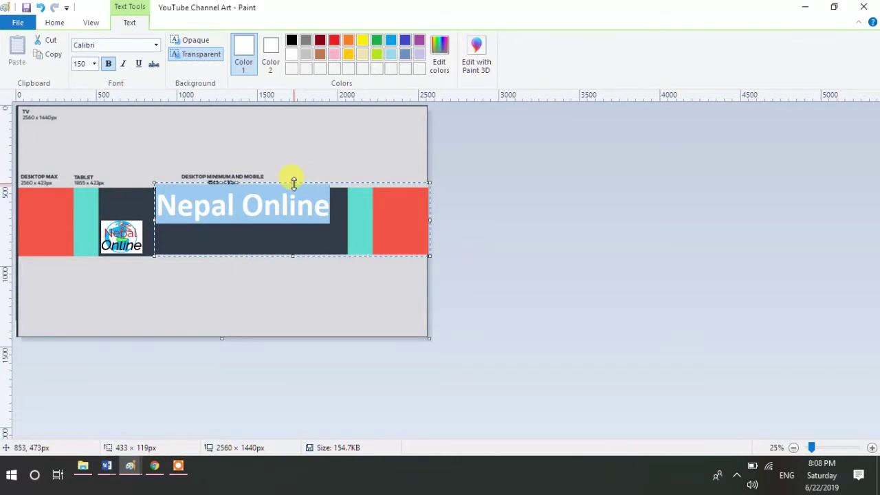
Finish the title text and add "Informative Video" in a new white text box beneath it on the dark band.
left_click(167, 238)
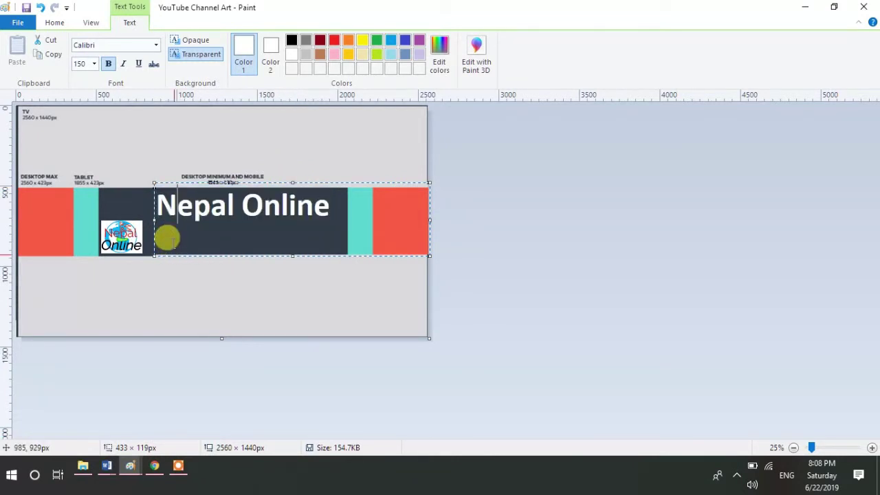
left_click(290, 145)
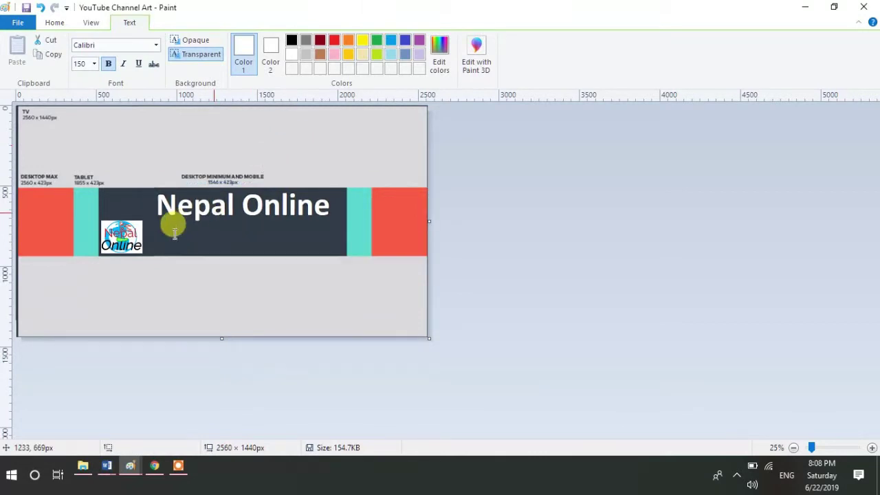
left_click(153, 233)
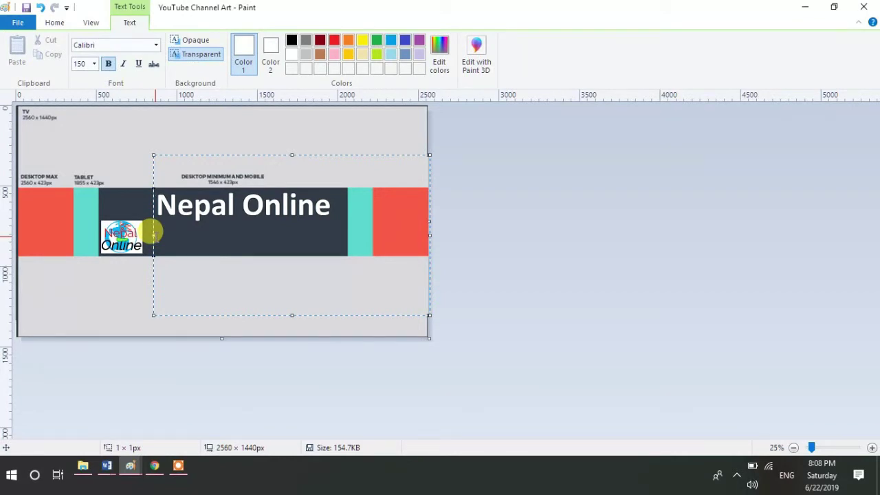
left_click_drag(291, 152, 293, 219)
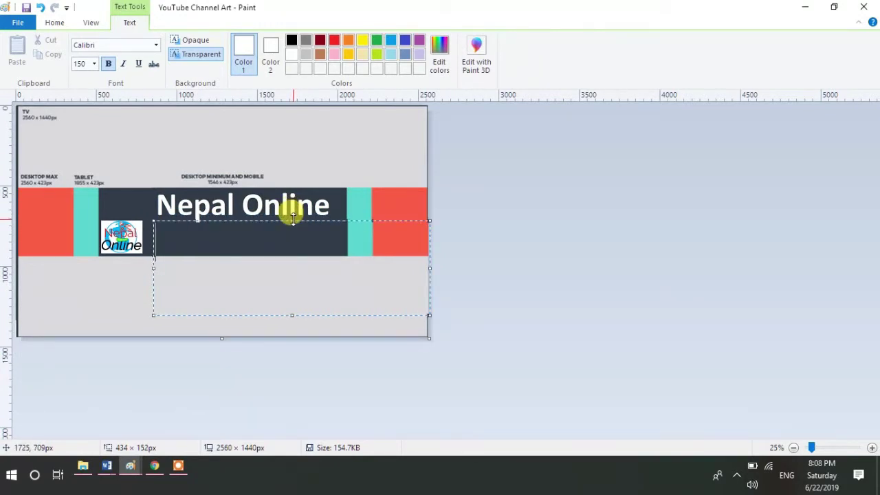
type("Informat")
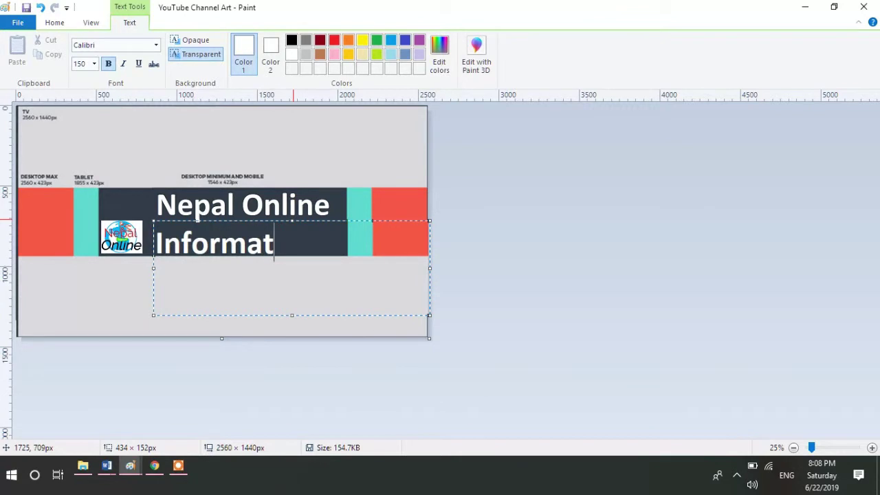
type("ive Video")
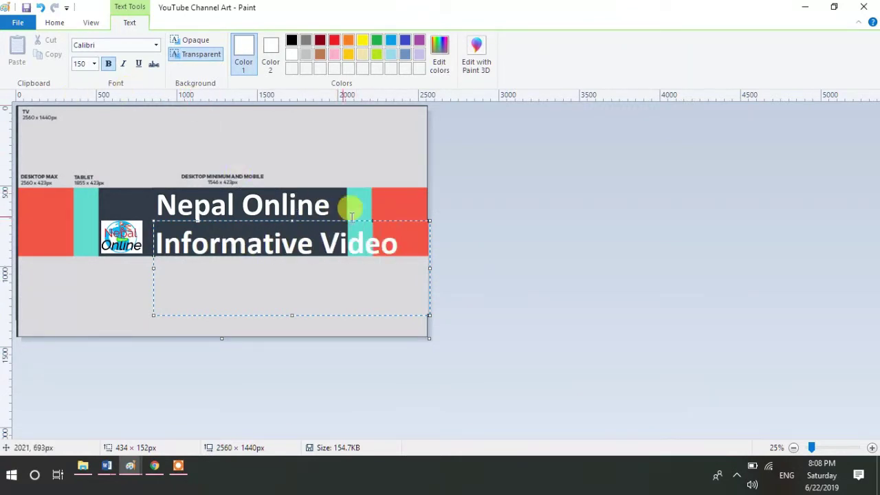
Set the "Informative Video" text to size 50.
left_click_drag(405, 244, 147, 227)
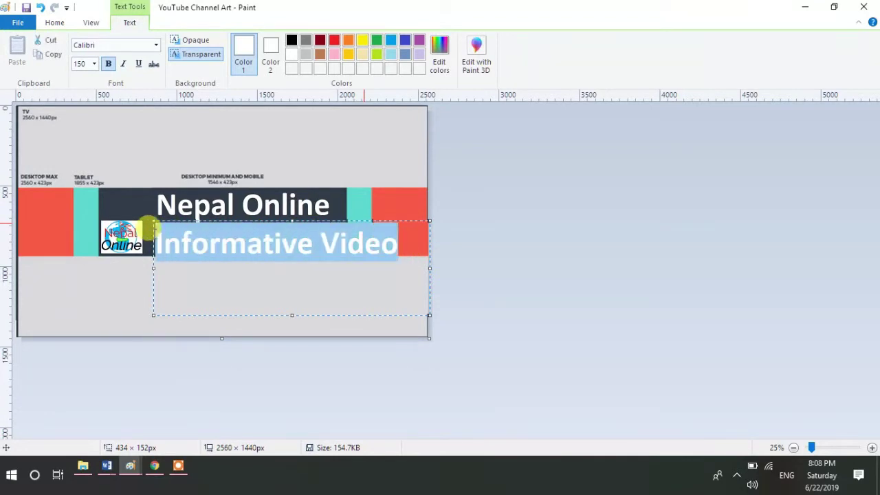
left_click(80, 64)
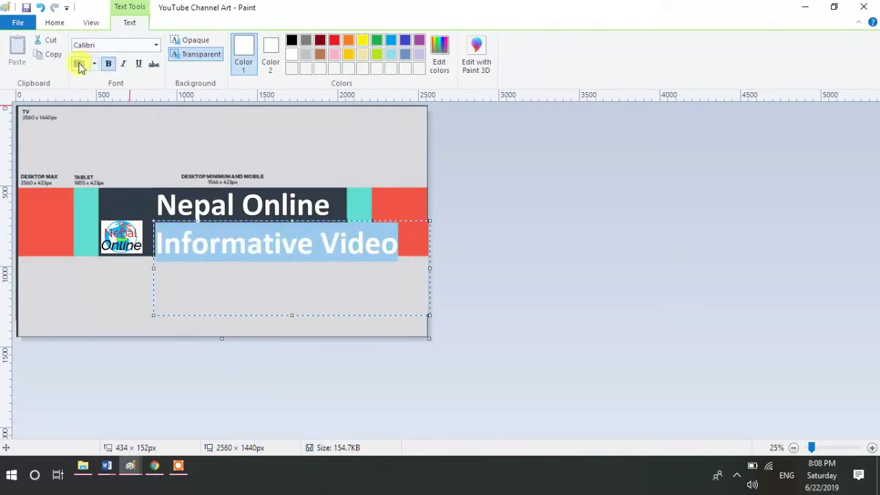
type("6")
type("0")
key("Return")
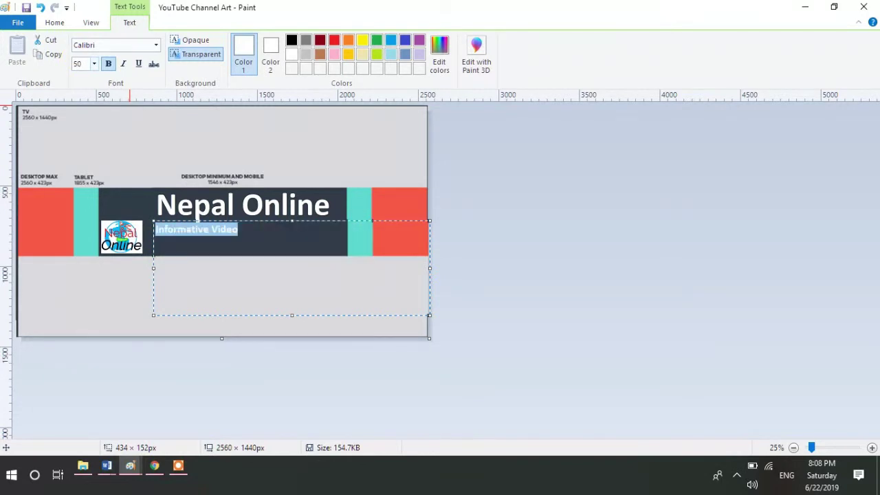
Extend the tagline to "Informative Video With New & Technology" and adjust its text box to about 450 × 144 px, starting beside the logo.
left_click(246, 234)
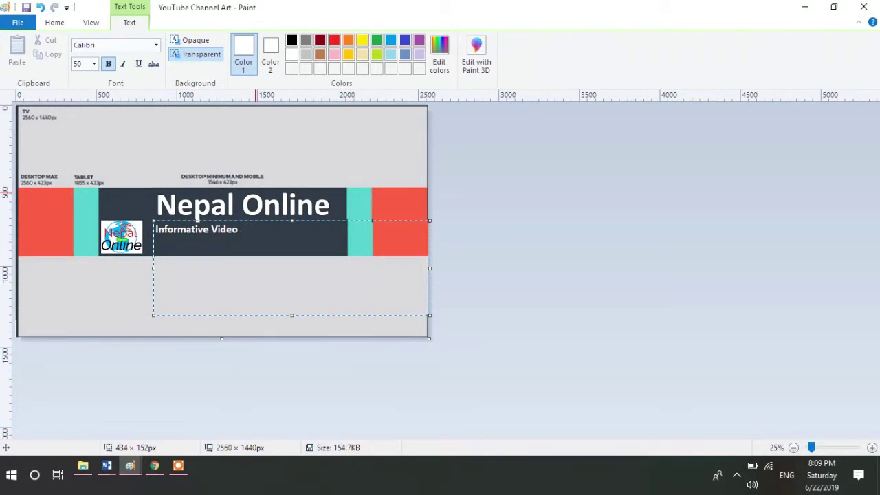
type("With New & Te")
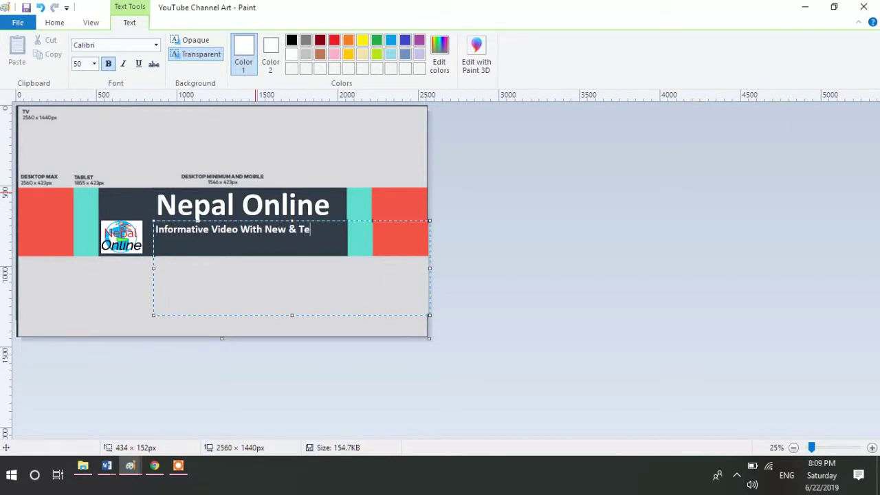
type("chnology")
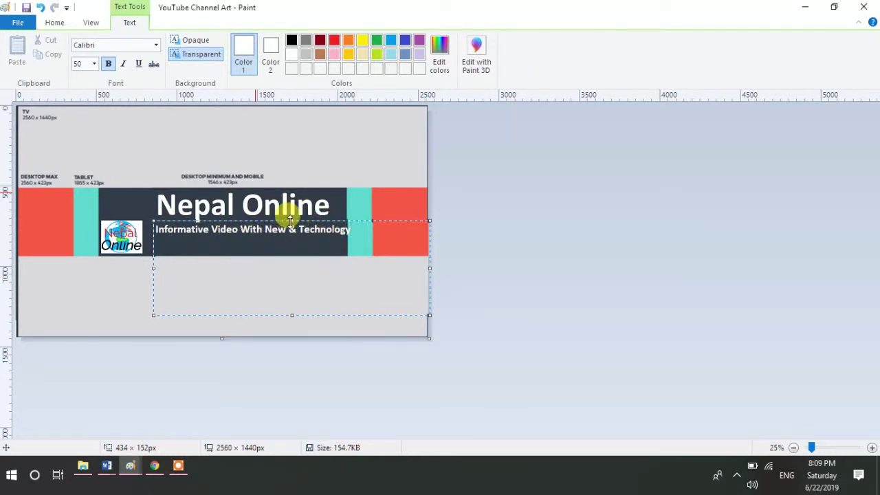
left_click_drag(294, 220, 291, 224)
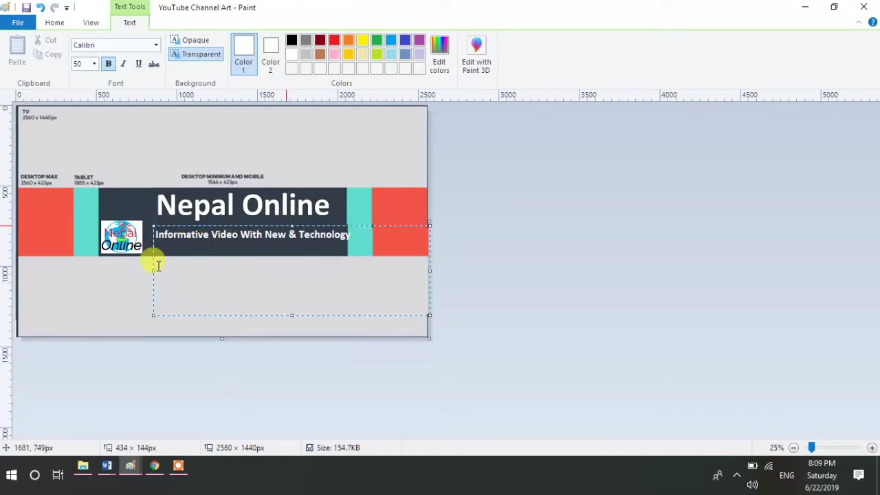
left_click_drag(153, 271, 143, 269)
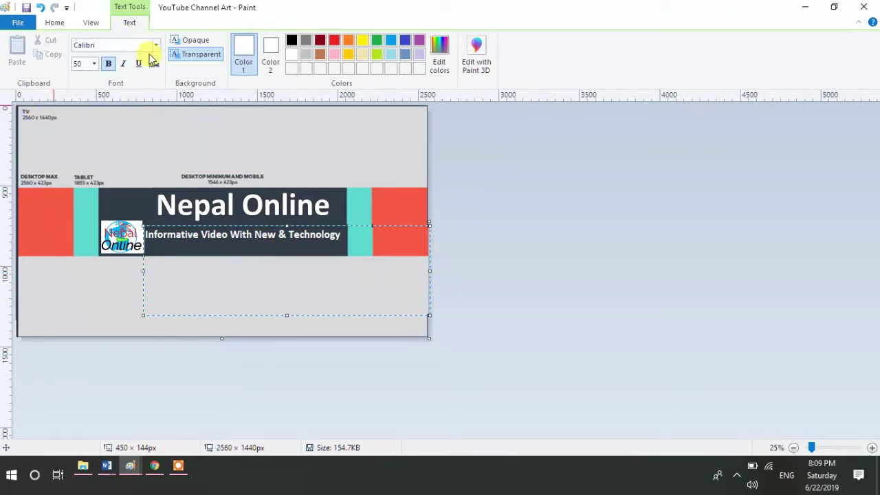
left_click(109, 63)
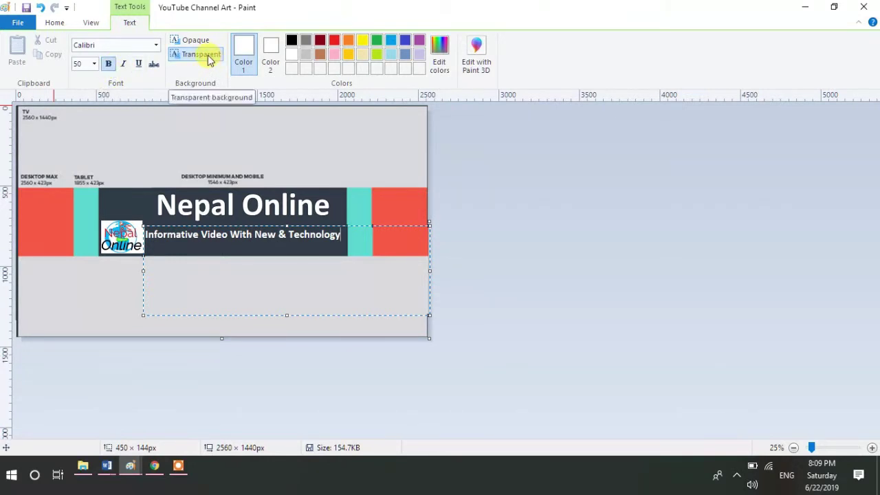
Finish the tagline and clear the gray area above the colored band, about 2509 × 505 px.
left_click(55, 22)
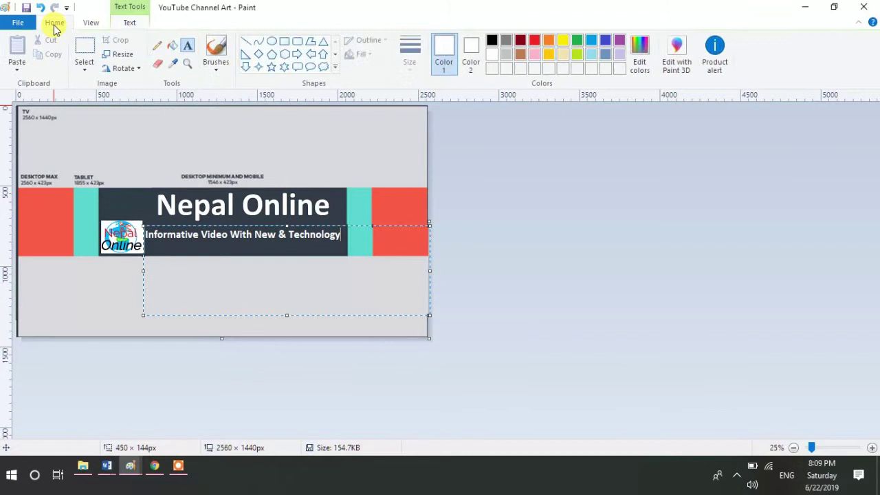
left_click(83, 49)
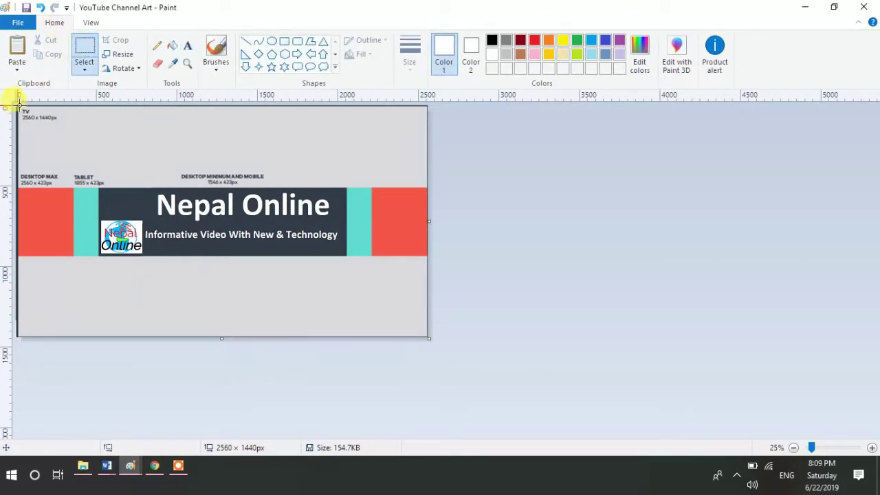
left_click_drag(19, 105, 421, 184)
key("Delete")
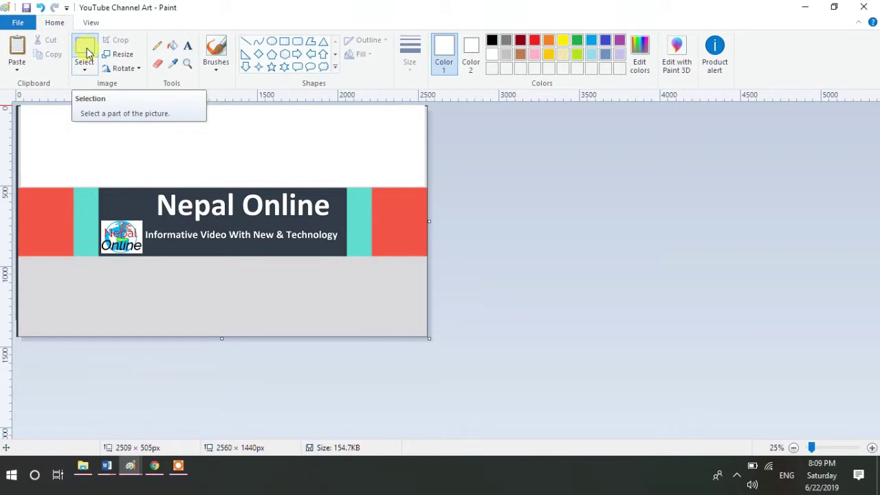
Add the text "Nepal Online" in indigo on the blank white area above the band.
left_click(187, 52)
left_click(106, 144)
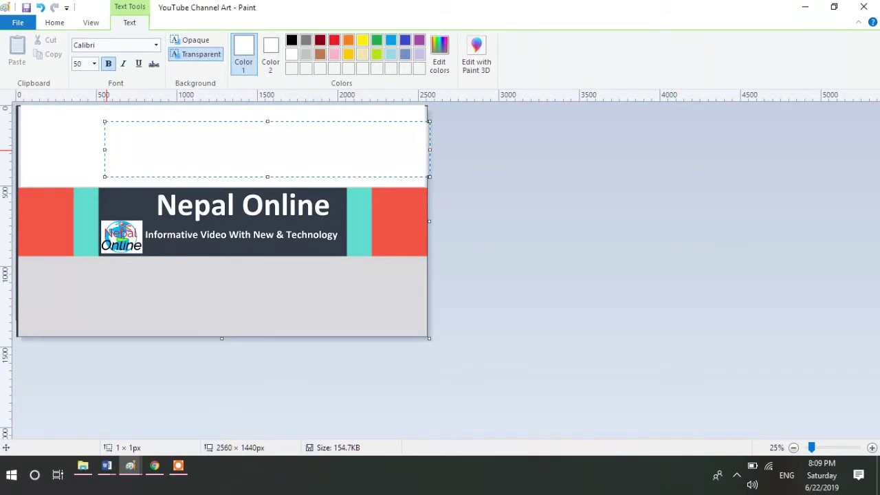
left_click_drag(163, 135, 87, 118)
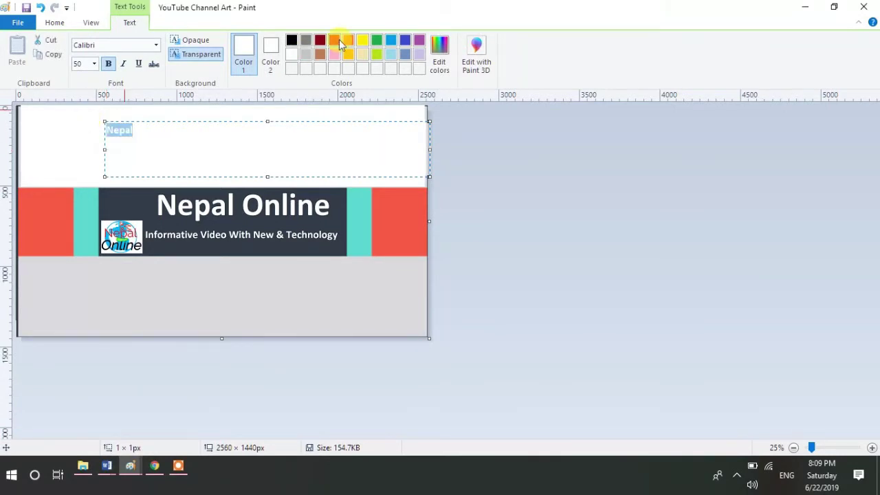
left_click(406, 40)
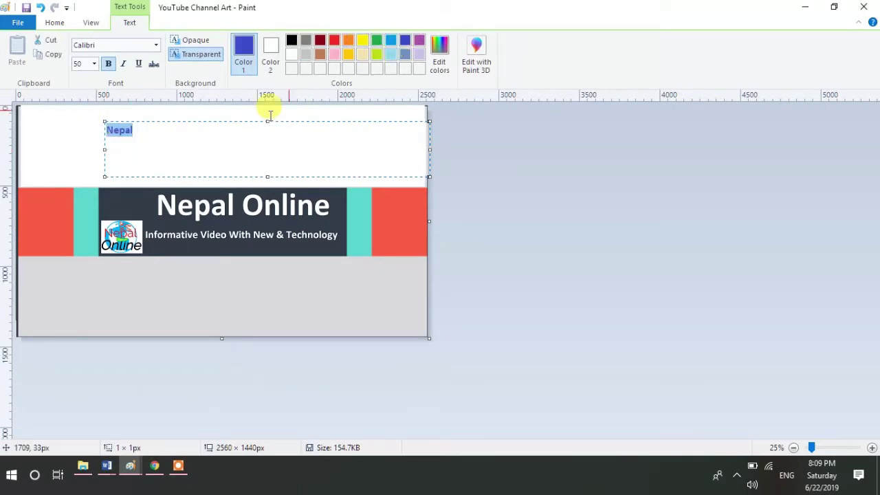
left_click(165, 132)
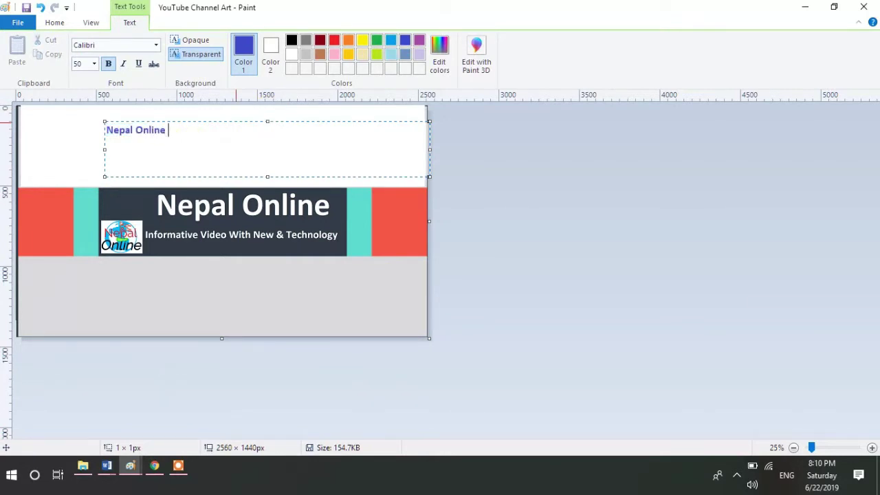
type("Online")
Add a second line "Channel for All Nepali News & Update" under the indigo "Nepal Online" text.
key("Return")
type("Channel for Al")
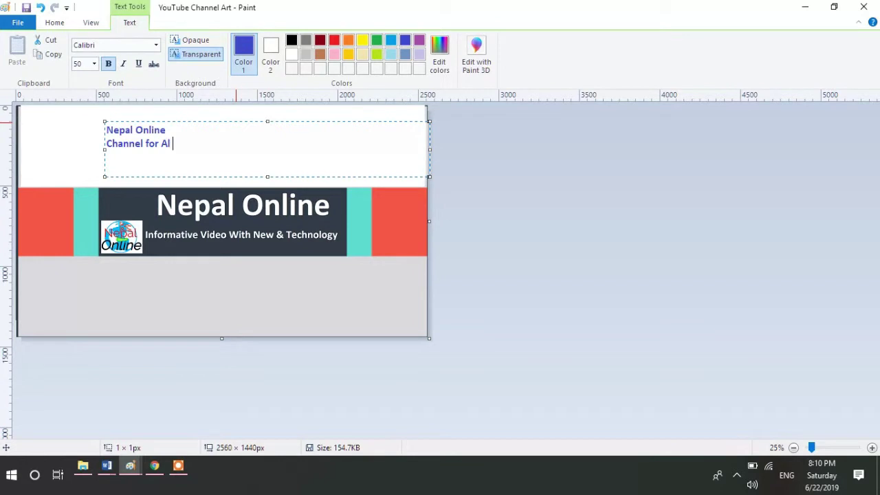
type("l new")
key("BackSpace")
type("epal")
key("BackSpace")
key("BackSpace")
key("BackSpace")
type("Nepali New")
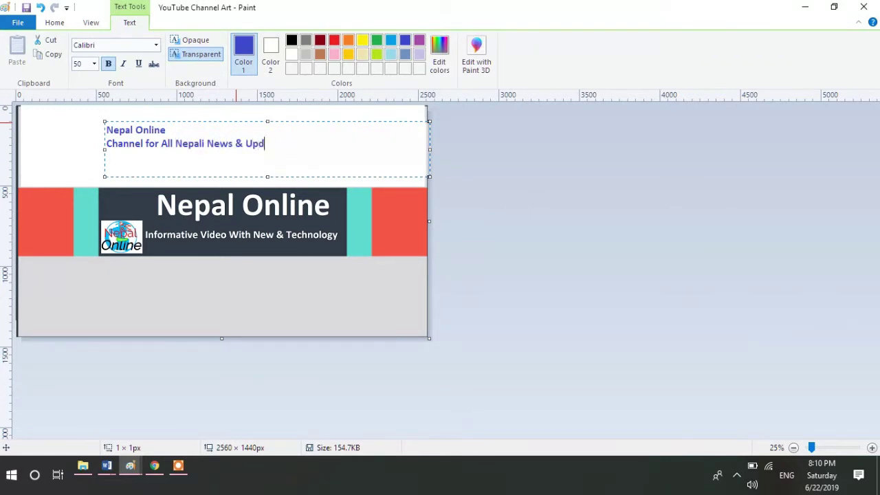
Set both indigo text lines to size 100 and widen their text box to about 588 × 91 px to fit them.
left_click_drag(287, 144, 101, 130)
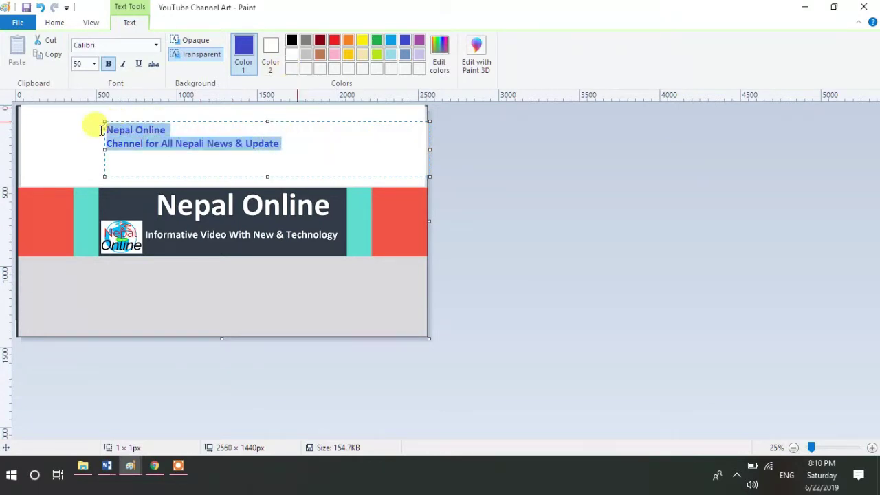
left_click(83, 63)
type("100")
key("Return")
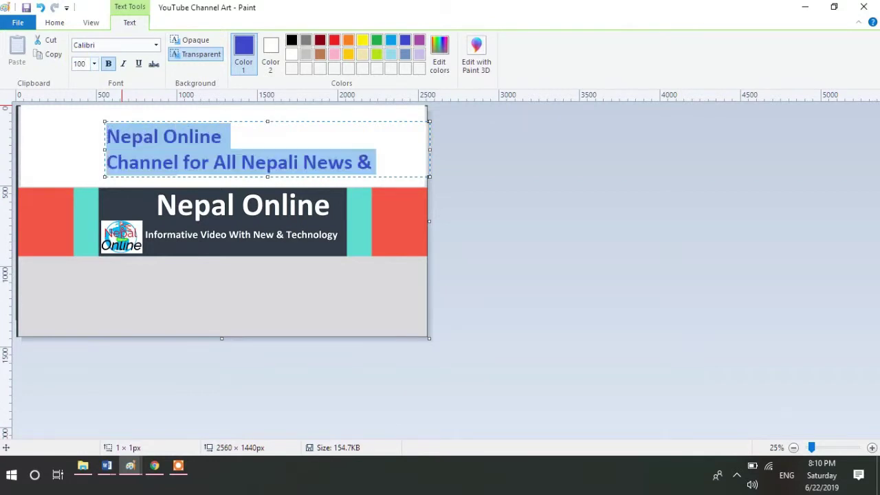
left_click_drag(106, 150, 54, 145)
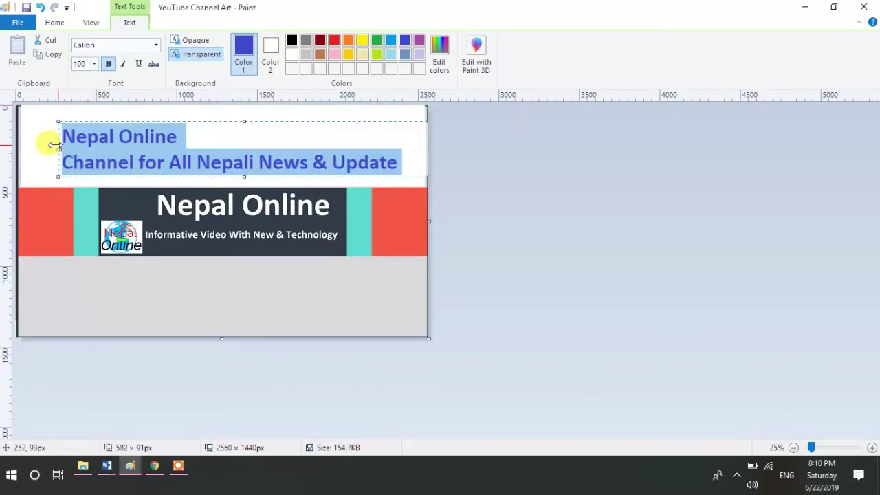
left_click(175, 141)
left_click_drag(391, 163, 53, 131)
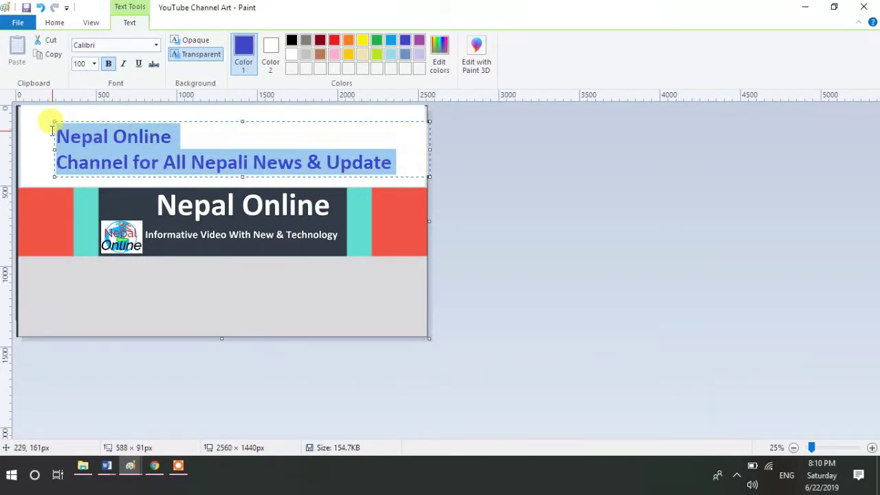
left_click(142, 282)
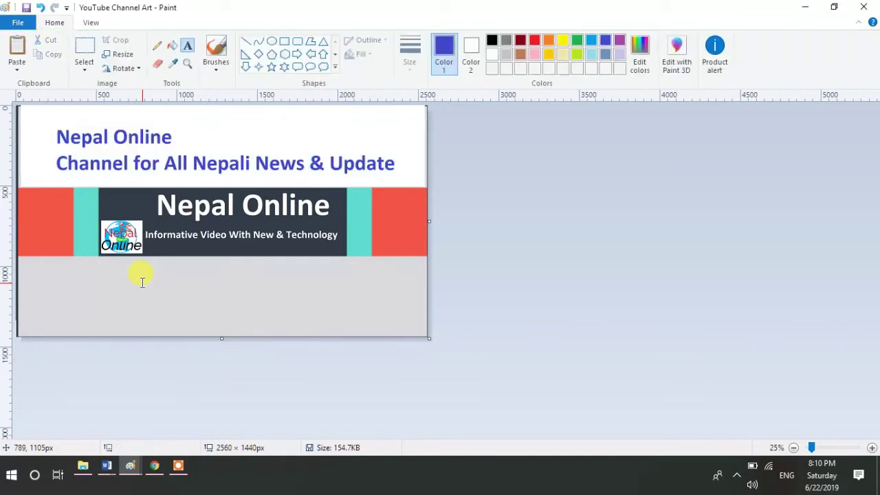
left_click(74, 306)
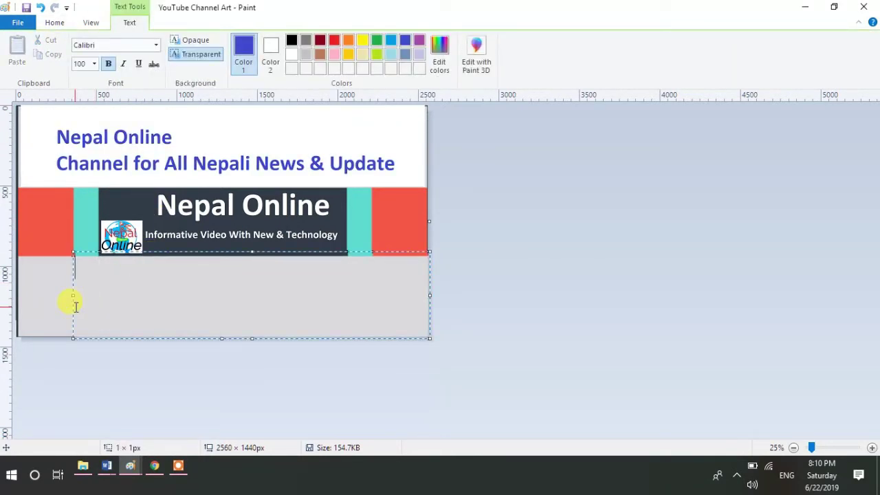
key("ctrl+b")
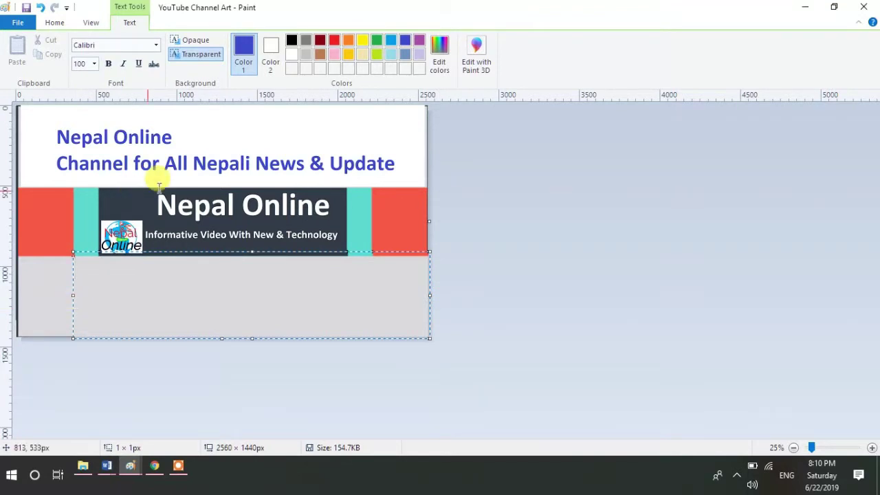
left_click(207, 163)
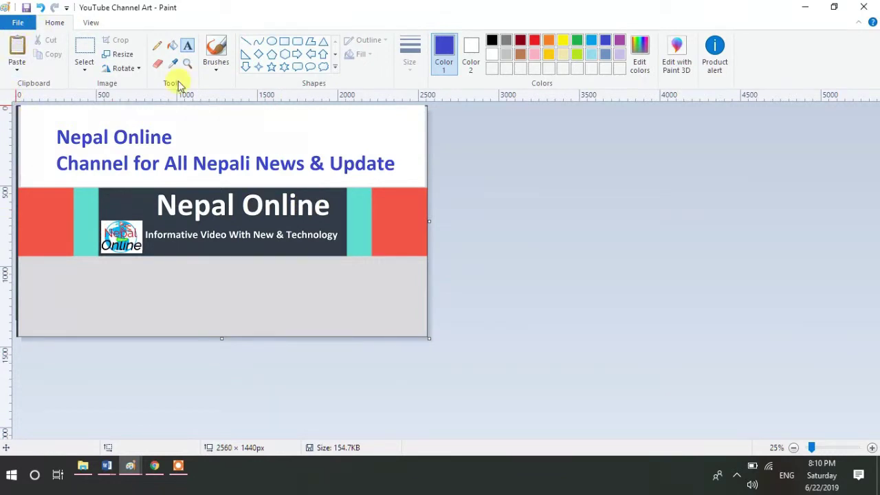
Paste the logo from the Nepal Online Logo image into the channel art and enlarge it to about 500 × 436 px over the band's right end.
left_click(130, 465)
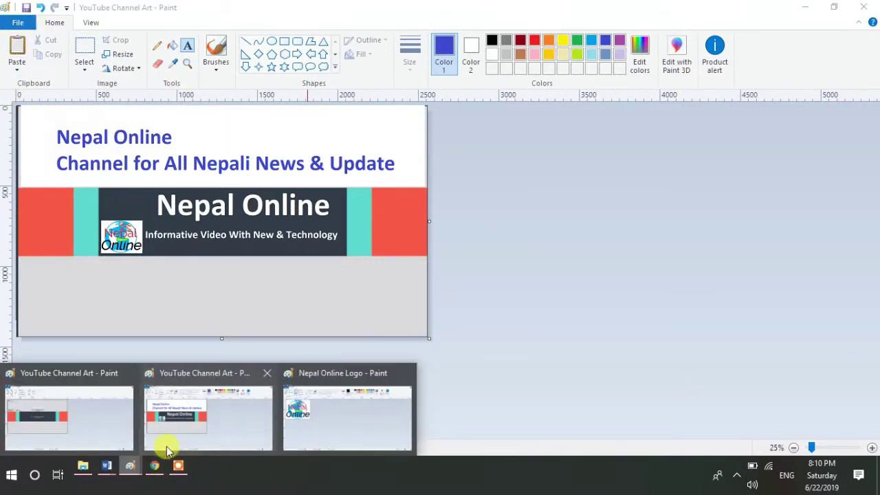
left_click(332, 405)
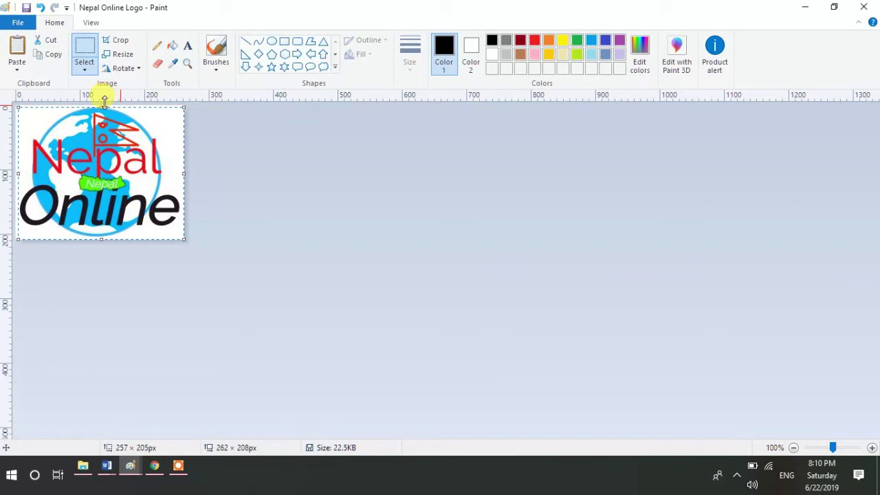
key("alt+Tab")
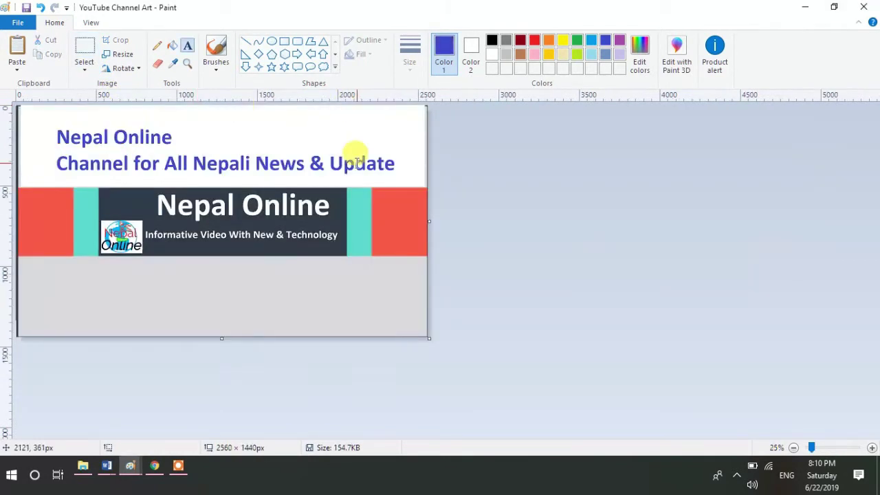
key("ctrl+v")
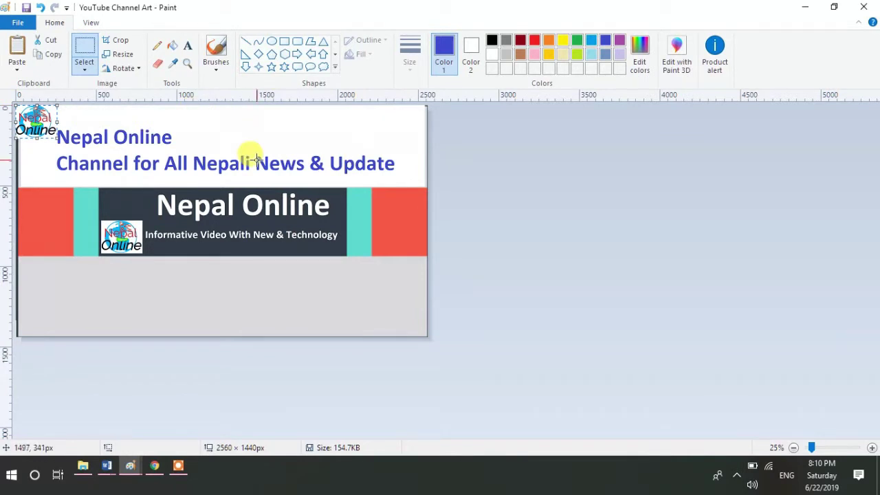
left_click_drag(32, 119, 401, 204)
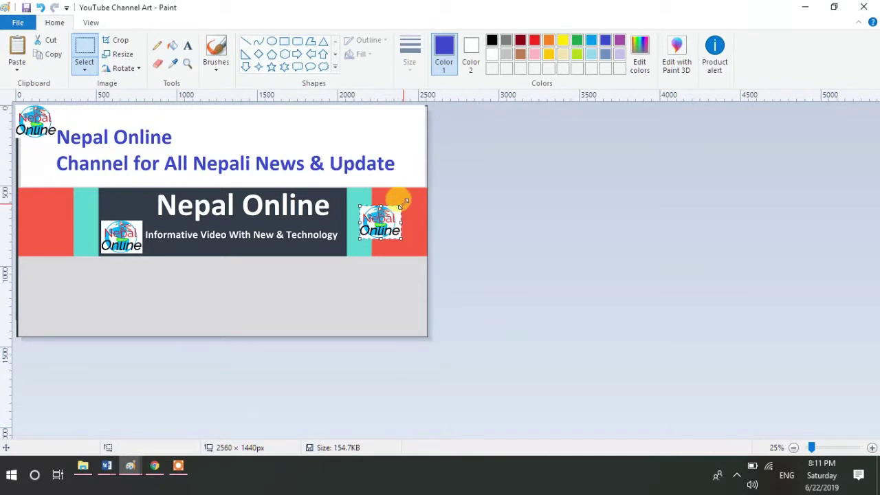
left_click_drag(408, 200, 421, 184)
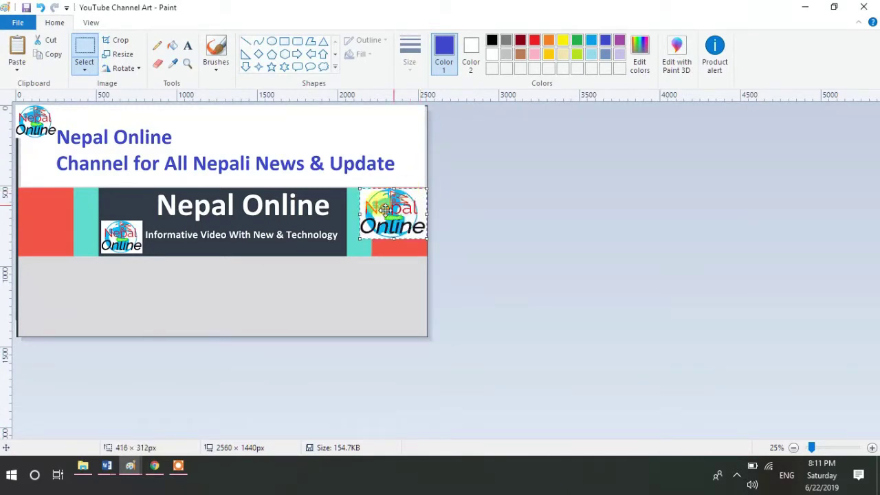
left_click_drag(357, 241, 346, 258)
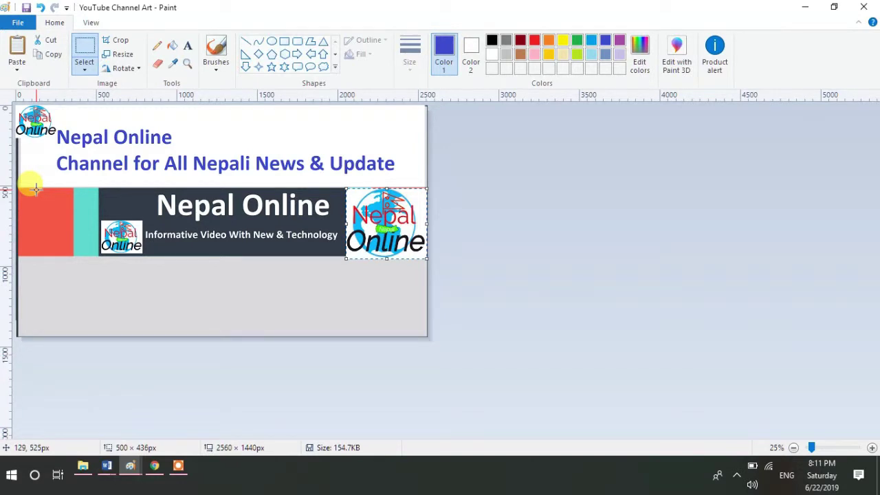
Cover the teal stripe beside the band's left red block with a copied red patch of about 225 × 413 px.
left_click_drag(36, 187, 69, 219)
left_click_drag(72, 244, 71, 255)
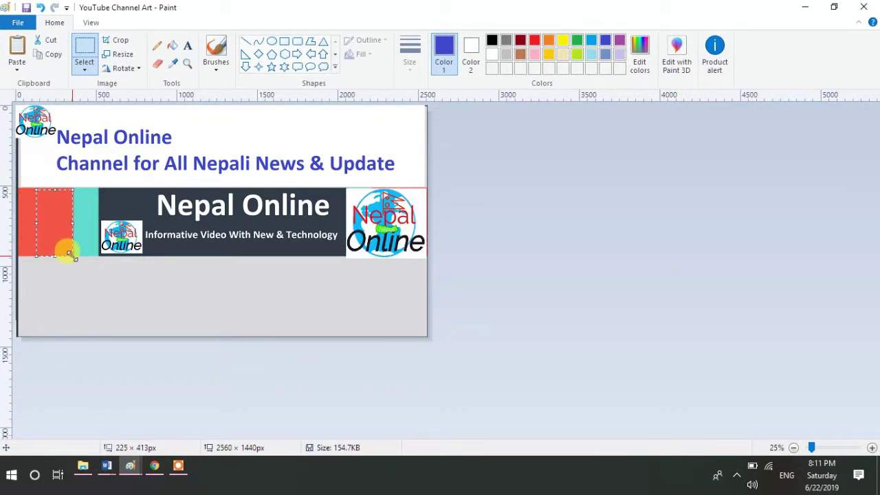
key("ctrl+v")
left_click_drag(31, 137, 83, 206)
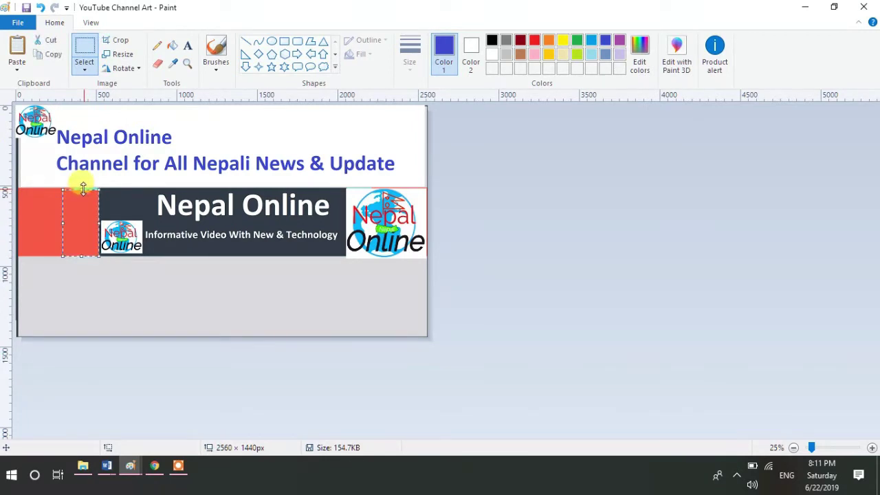
left_click(82, 188)
left_click_drag(81, 189, 81, 187)
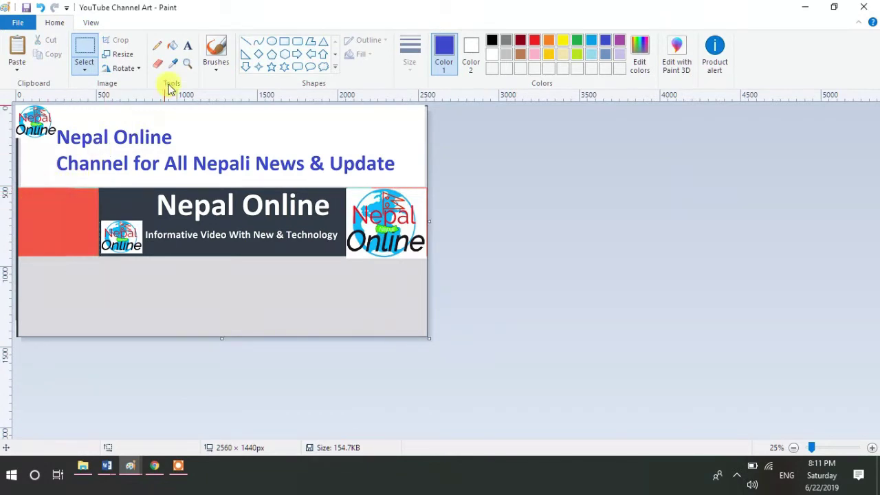
Add the text "NEPAL ONLINE" on two lines in indigo, size 100, on the red block at the band's left end.
left_click(187, 45)
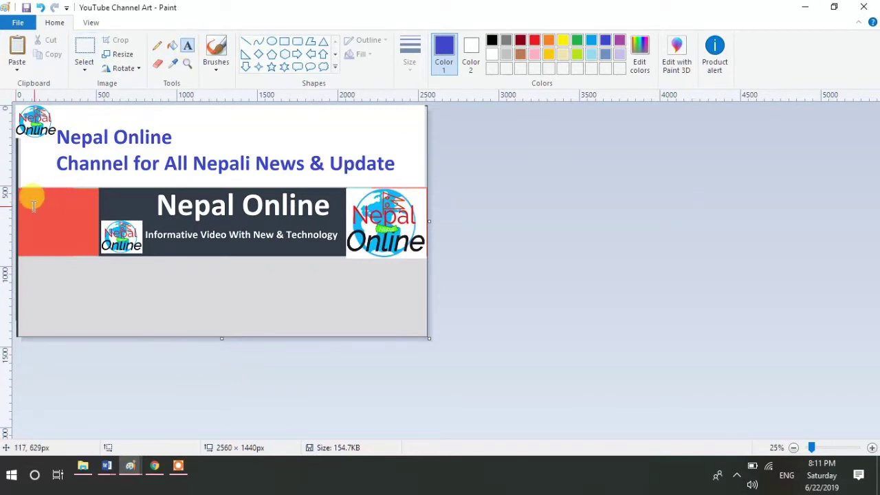
left_click(31, 204)
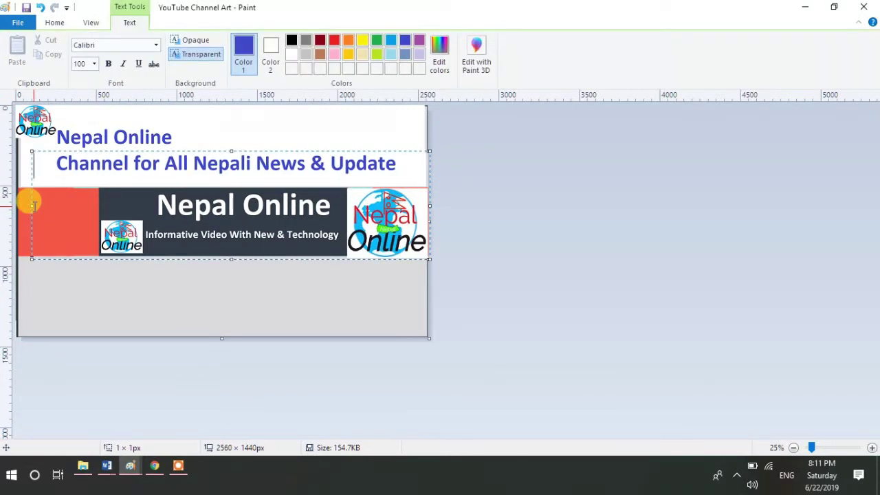
type("NEPAL")
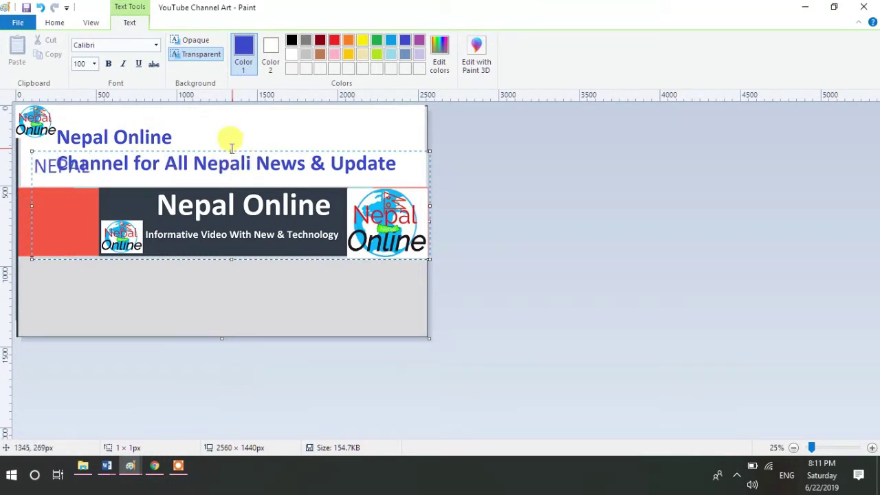
left_click_drag(232, 150, 231, 199)
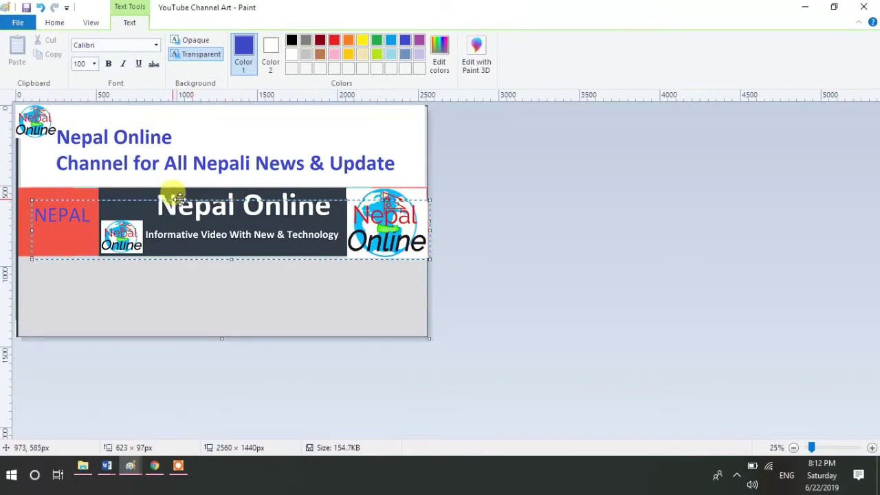
left_click_drag(230, 198, 230, 185)
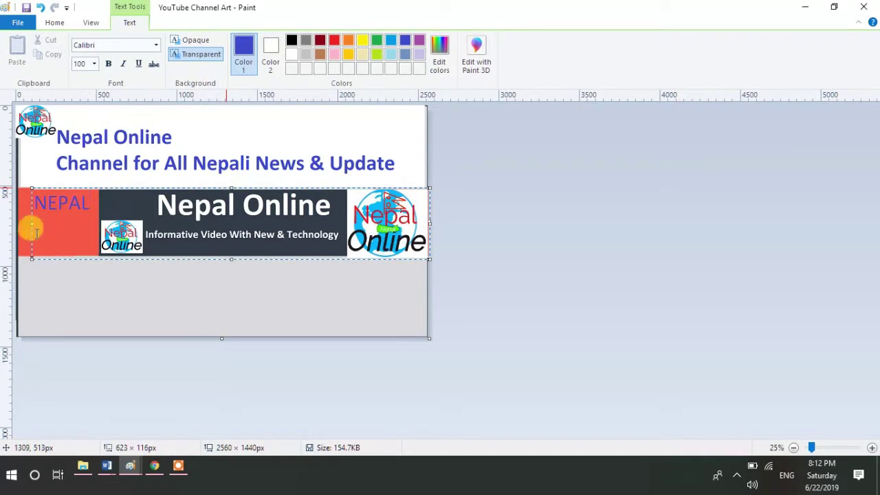
mouse_move(32, 224)
left_mouse_down()
mouse_move(20, 224)
mouse_move(28, 224)
left_mouse_up()
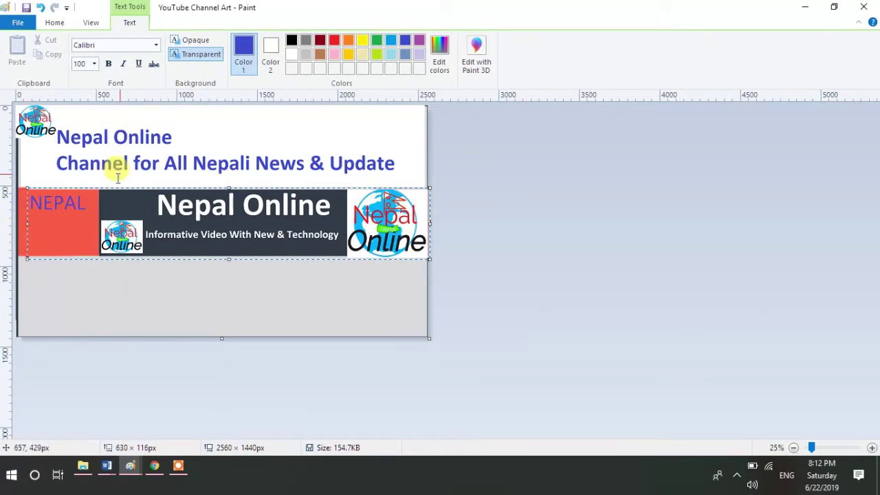
left_click(100, 199)
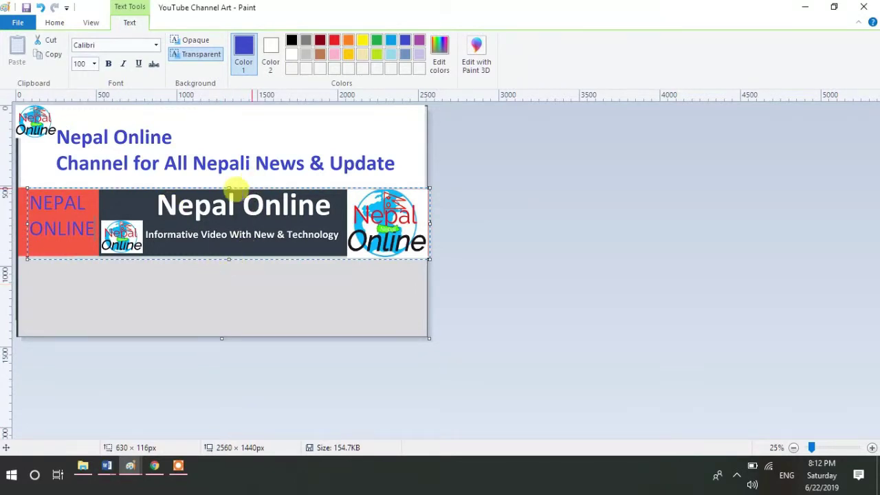
left_click(178, 296)
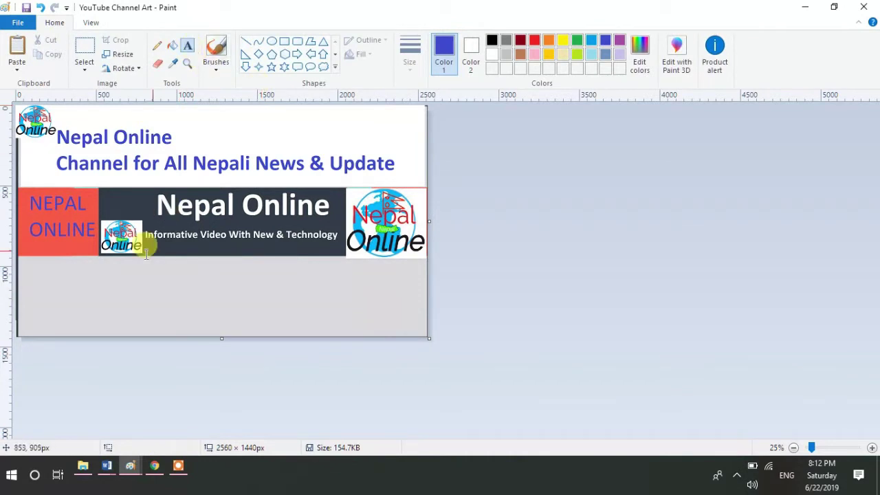
Add the text "CHANNEL FOR GYAN & KNOWLEDGE" in a text box about 637 × 127 px on the gray area below the band.
left_click(91, 287)
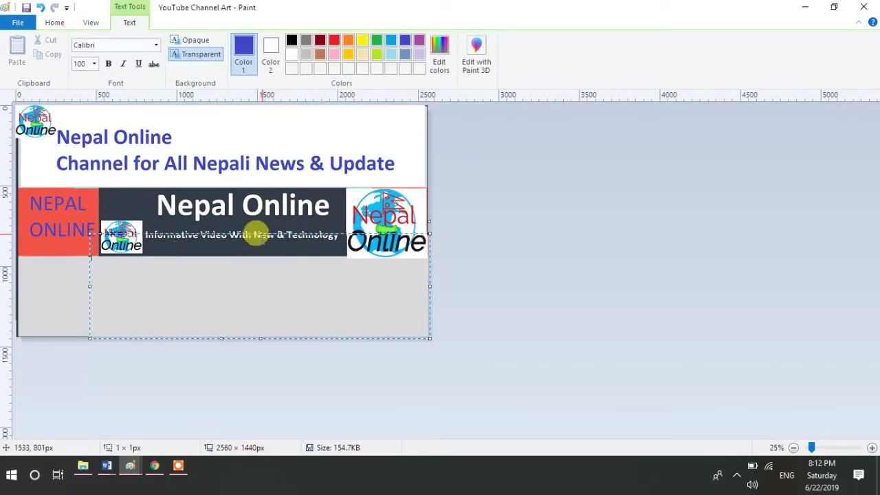
left_click_drag(260, 234, 252, 259)
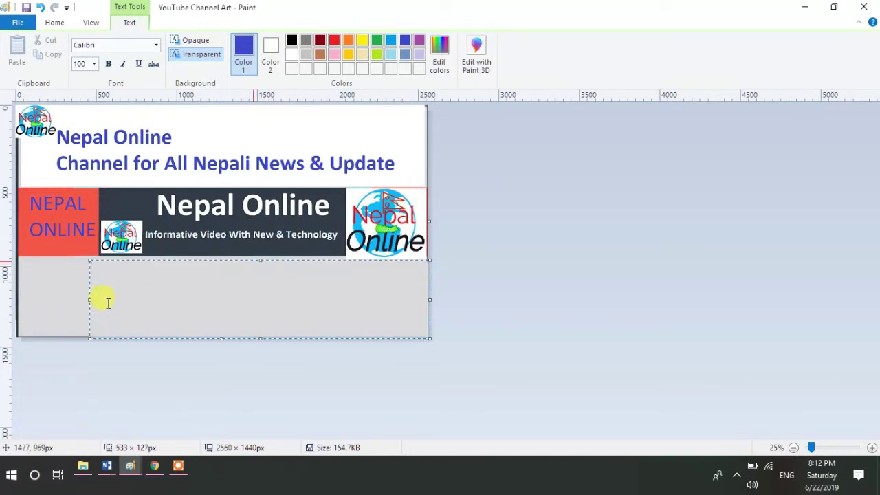
left_click_drag(87, 298, 22, 301)
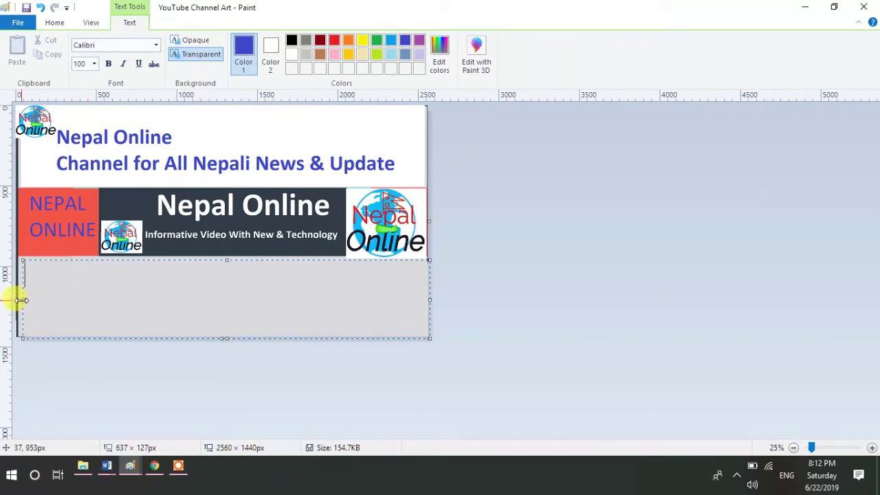
type("cHANN")
key("BackSpace")
key("BackSpace")
key("BackSpace")
type("ANNEL FOR GYA")
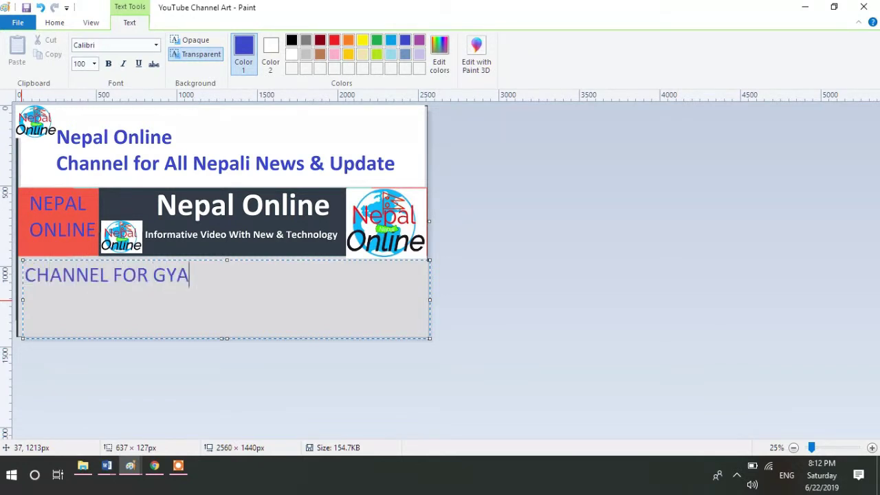
type("N & KNOWLEDGE")
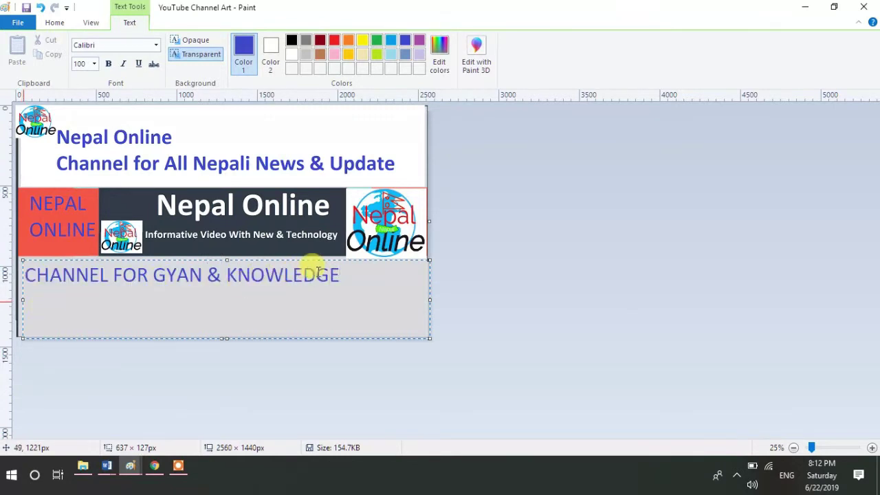
Set the "CHANNEL FOR GYAN & KNOWLEDGE" text to size 120 and green, and lower it by reducing its box to about 637 × 100 px.
left_click_drag(341, 274, 29, 282)
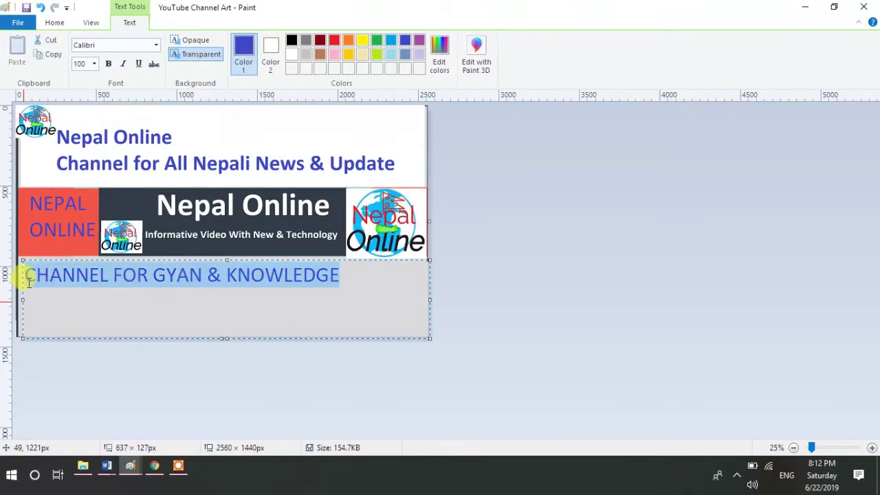
left_click(82, 64)
type("12")
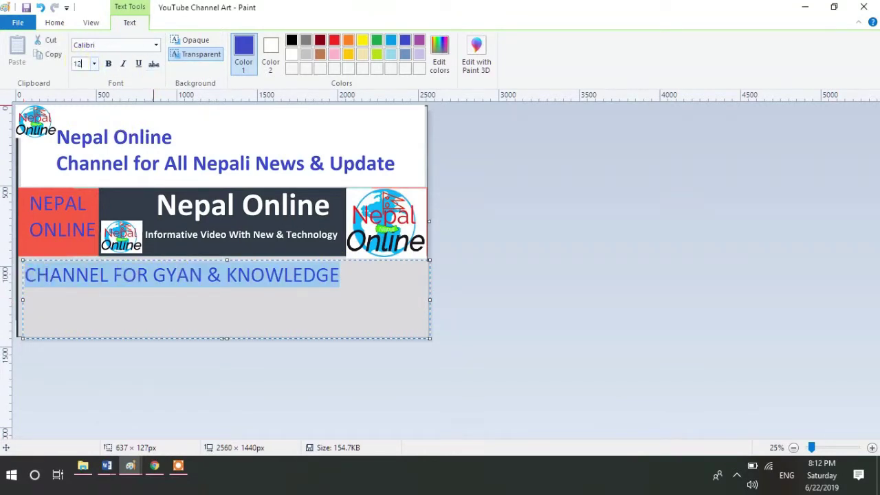
type("0")
key("Return")
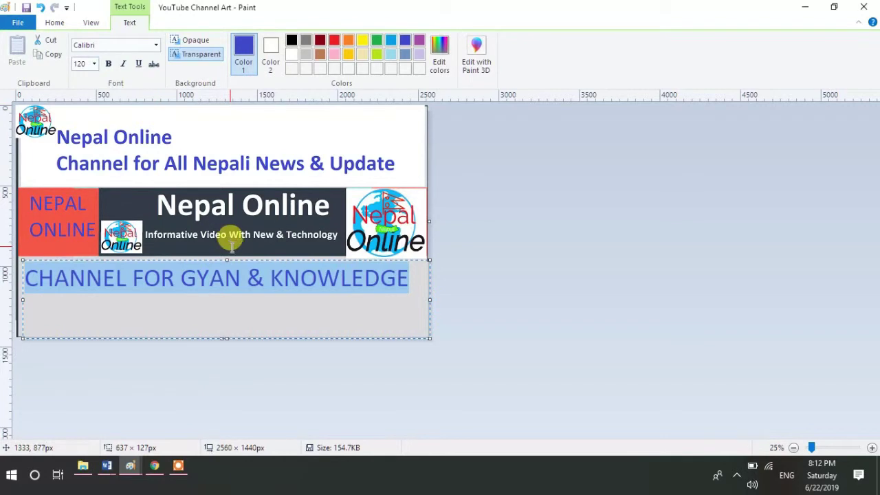
left_click_drag(227, 260, 231, 277)
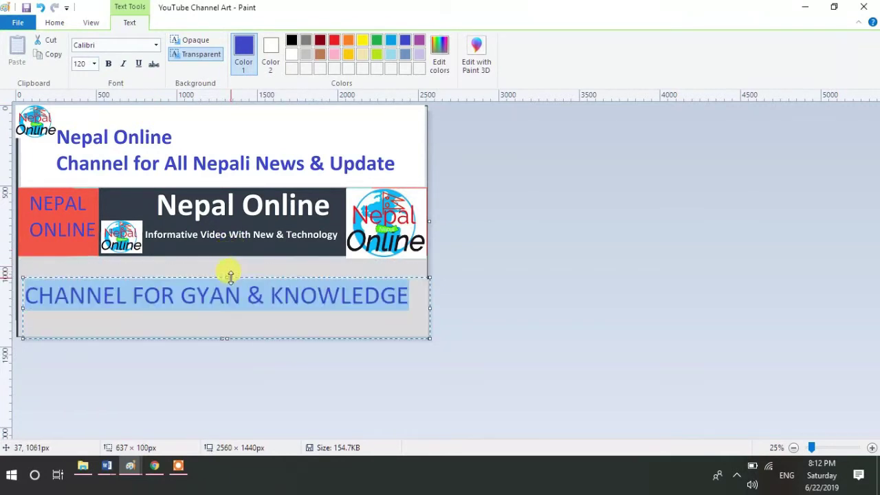
left_click(377, 45)
left_click(255, 250)
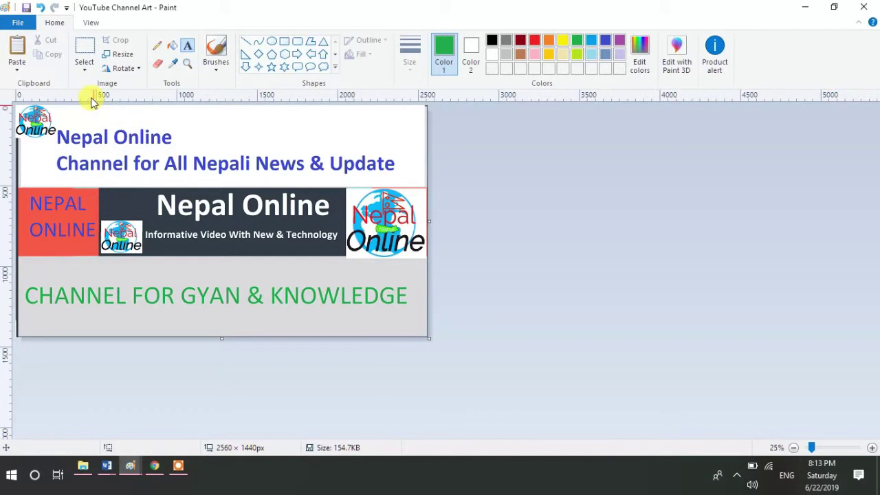
Outline the dark center section, the full colored band and the whole artwork in turn with rectangular selections.
left_click(85, 53)
left_click_drag(100, 189, 345, 256)
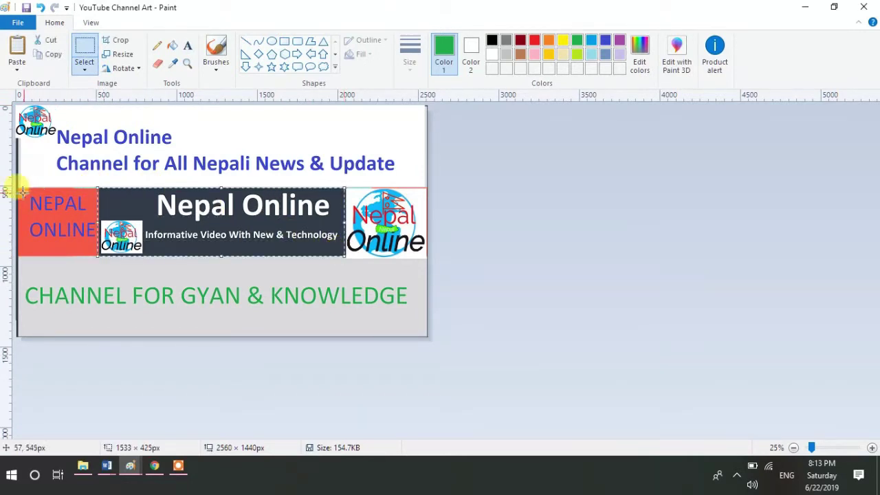
left_click_drag(18, 187, 427, 257)
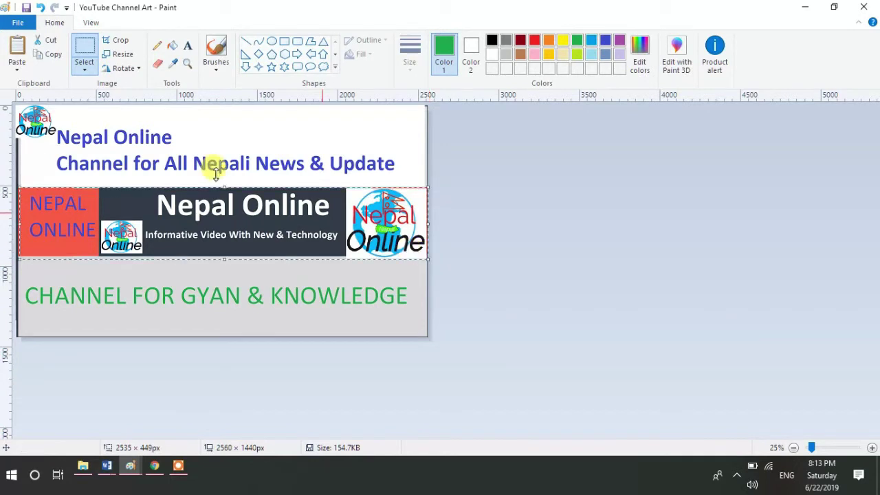
left_click(14, 101)
left_click_drag(15, 101, 423, 334)
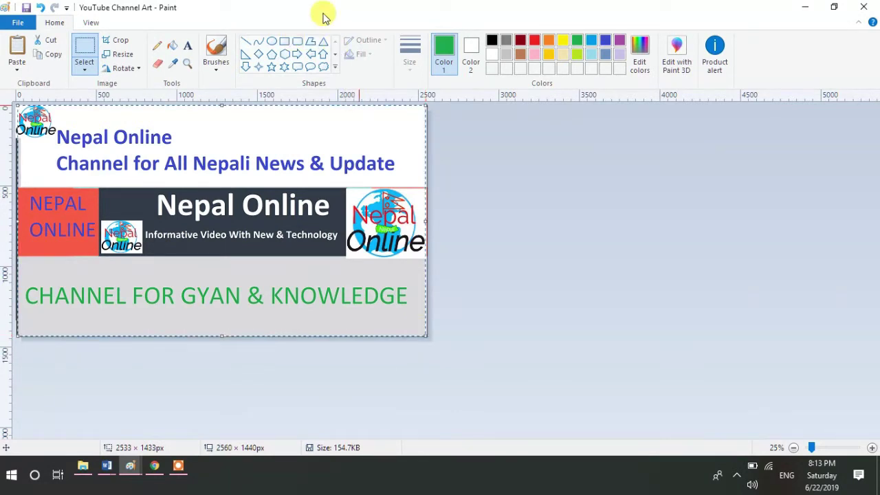
Save the channel art, switch to the Nepal Online YouTube channel in Chrome and open the channel art upload dialog.
left_click(28, 9)
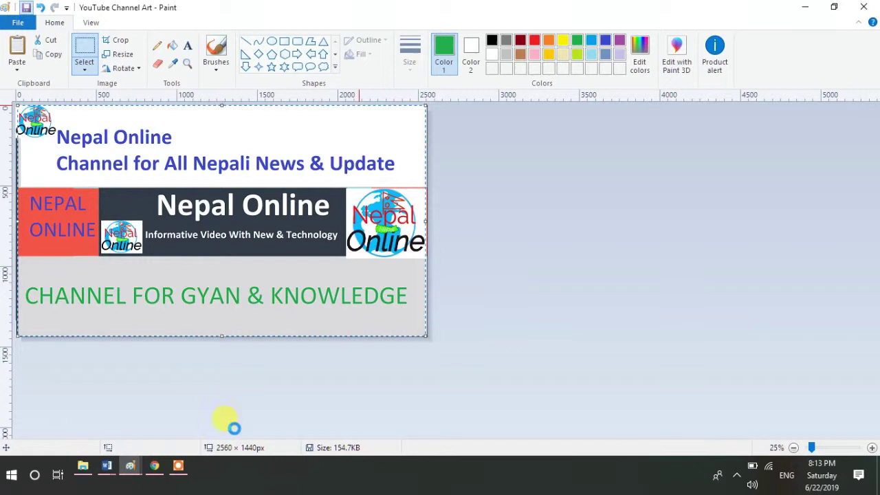
left_click(154, 466)
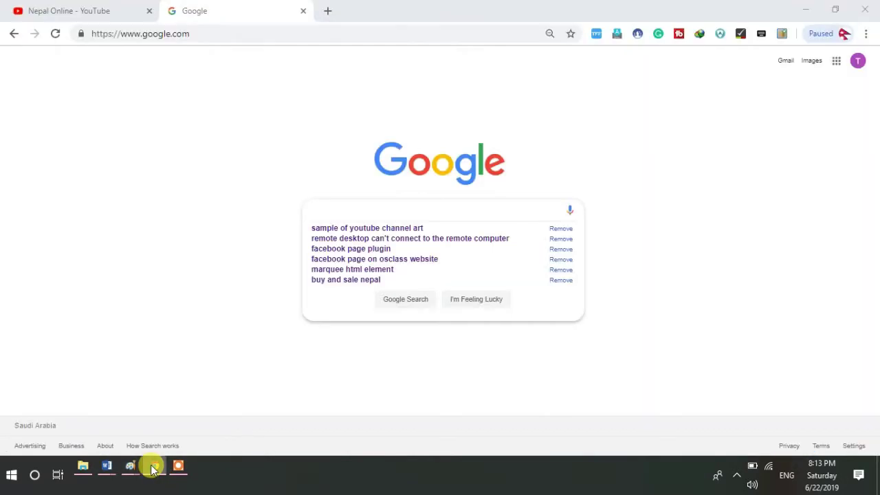
left_click(78, 8)
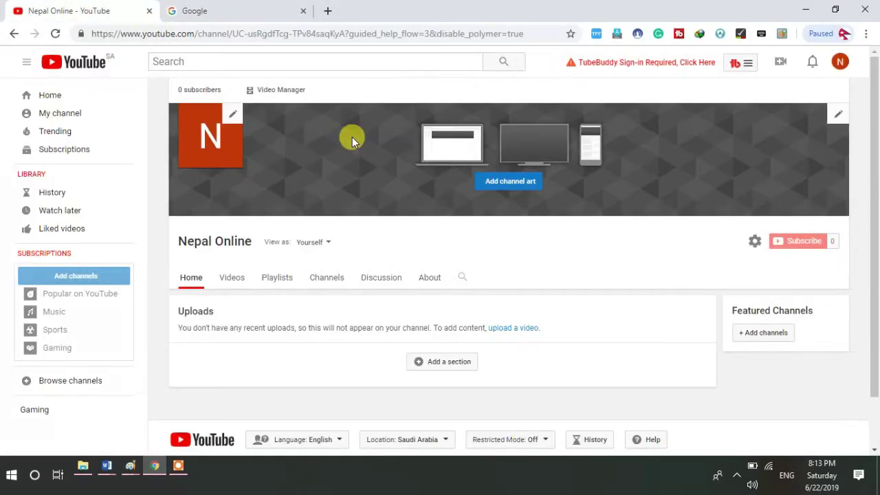
left_click(511, 183)
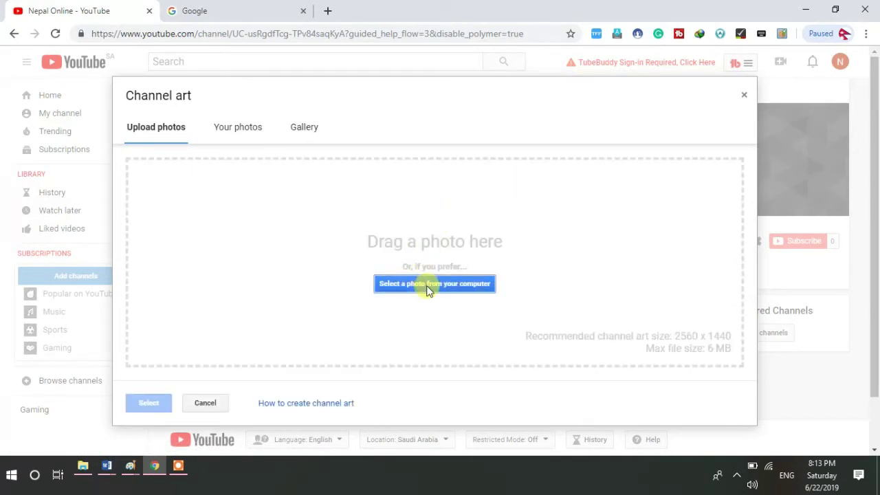
Browse the computer for the channel art photo and select the YouTube Channel Art image in the imgg folder.
left_click(427, 284)
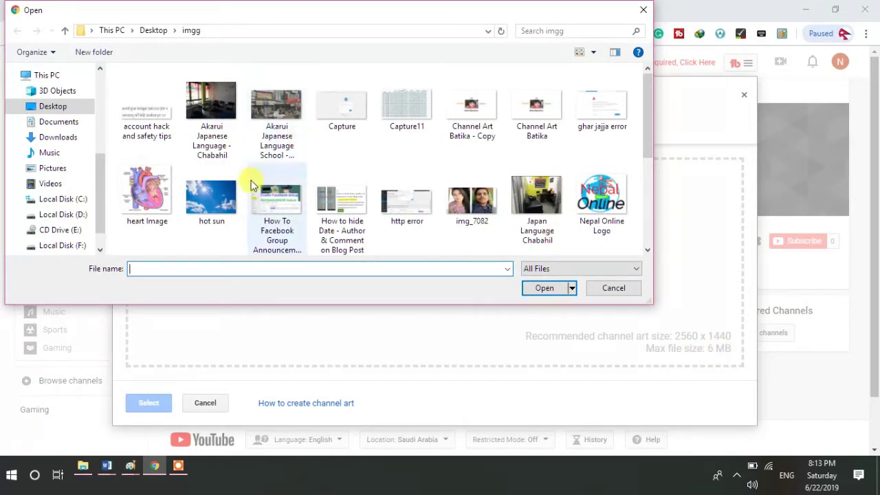
left_click_drag(645, 103, 643, 158)
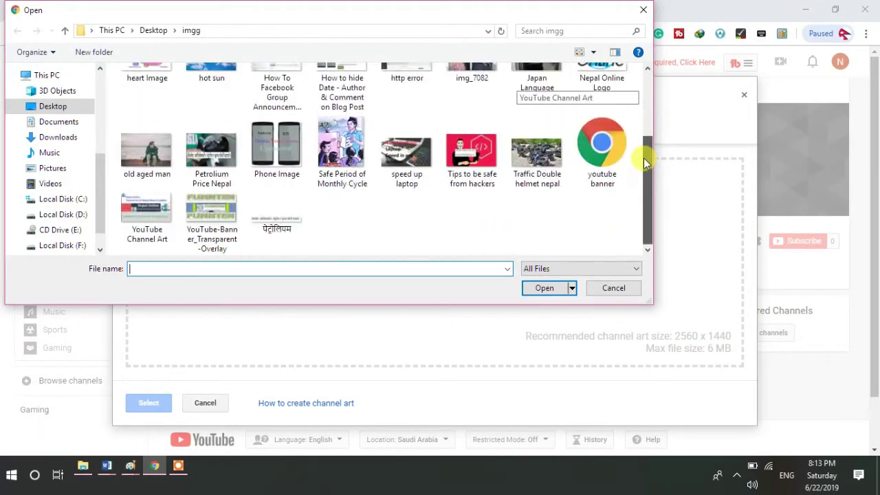
left_click(158, 215)
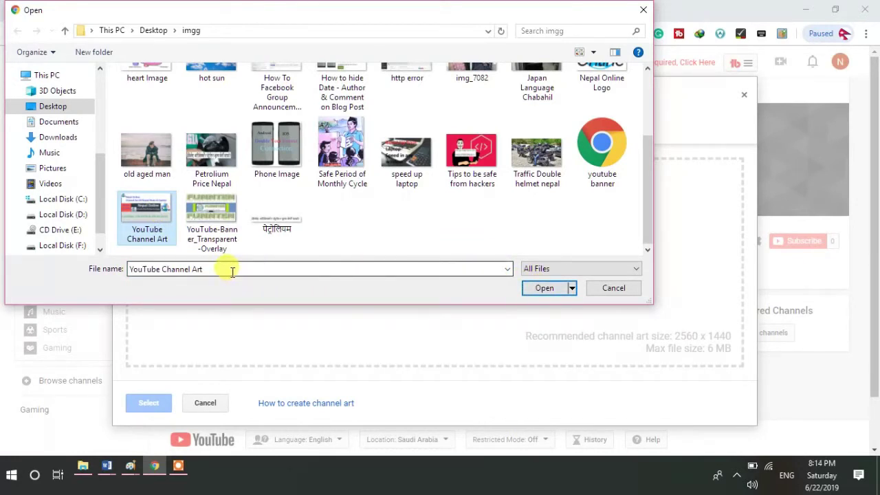
left_click_drag(232, 271, 75, 275)
type("nEP")
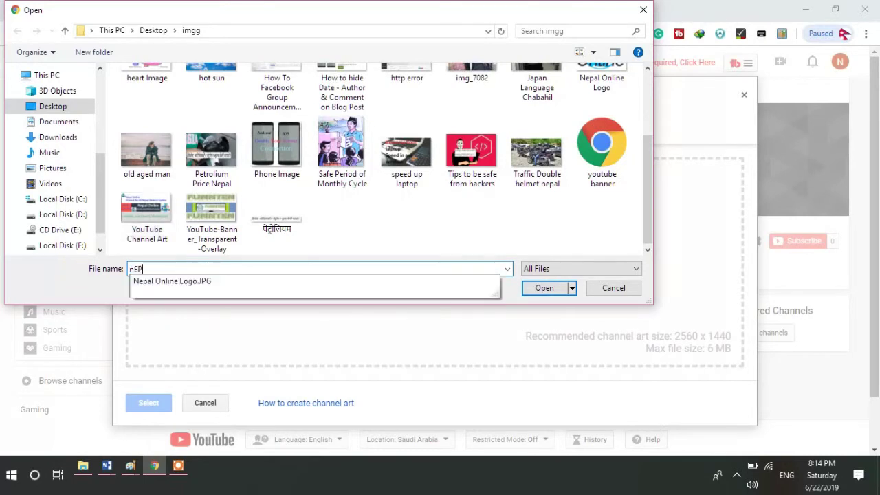
key("BackSpace")
type("Nepali")
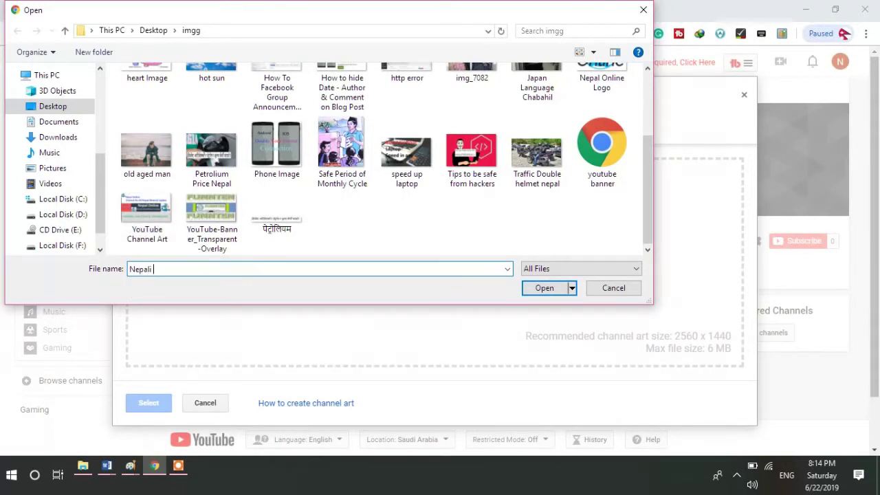
left_click(143, 236)
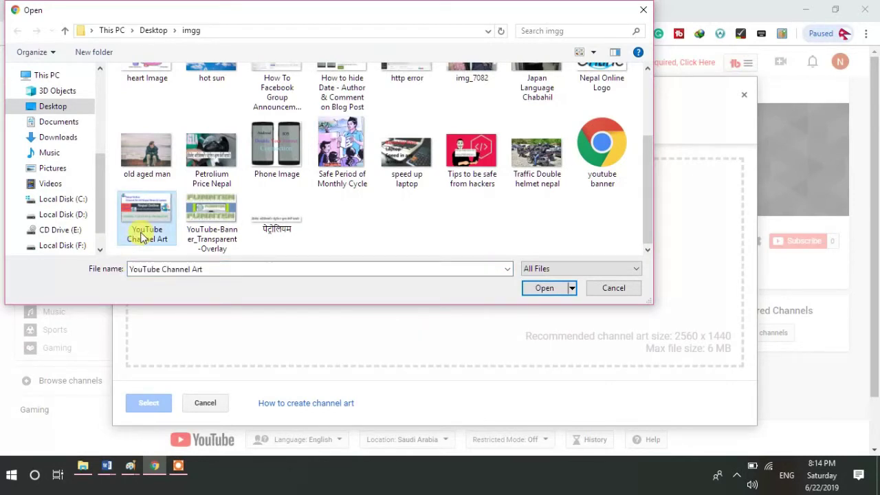
left_click(143, 236)
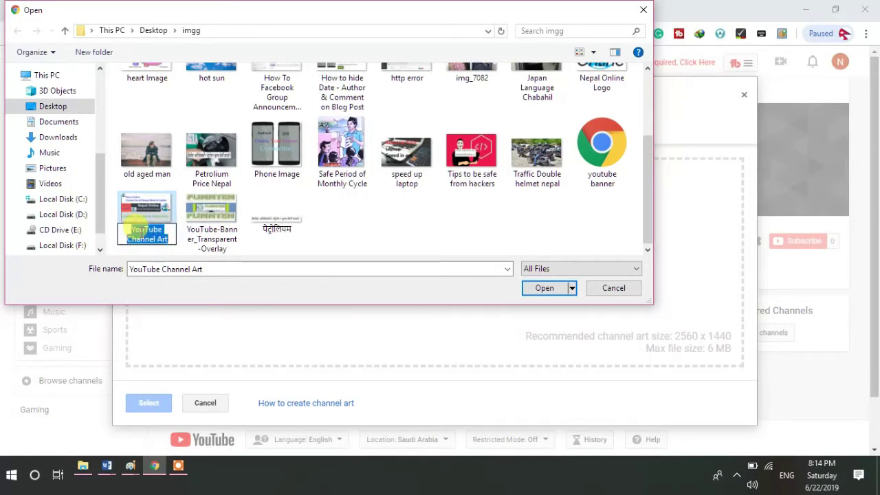
left_click(153, 219)
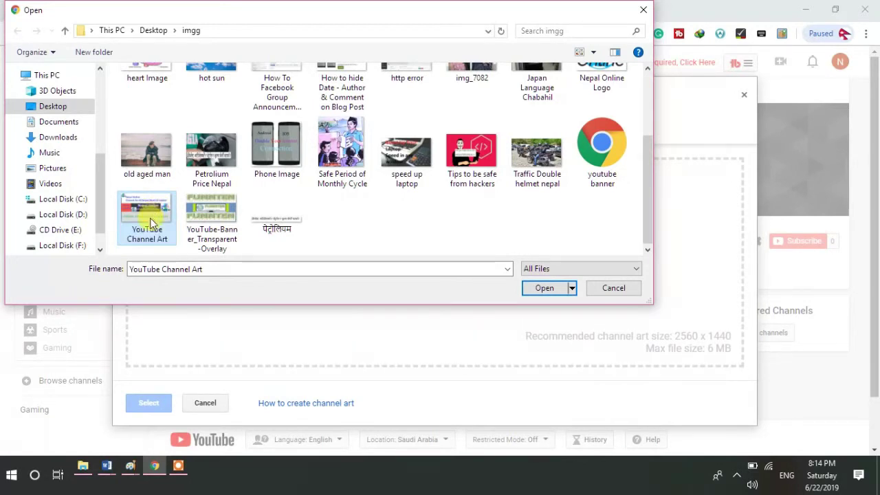
double_click(150, 218)
Open the detailed properties of the YouTube Channel Art file and give it a five-star rating.
right_click(150, 220)
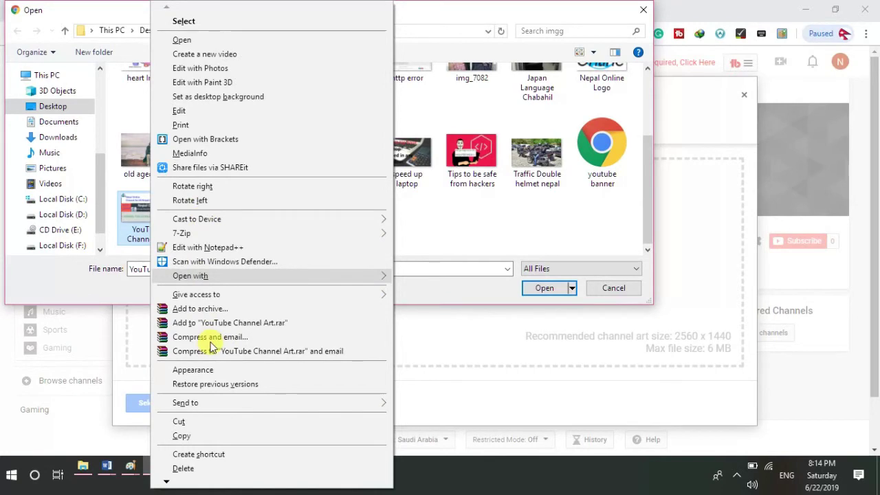
mouse_move(169, 486)
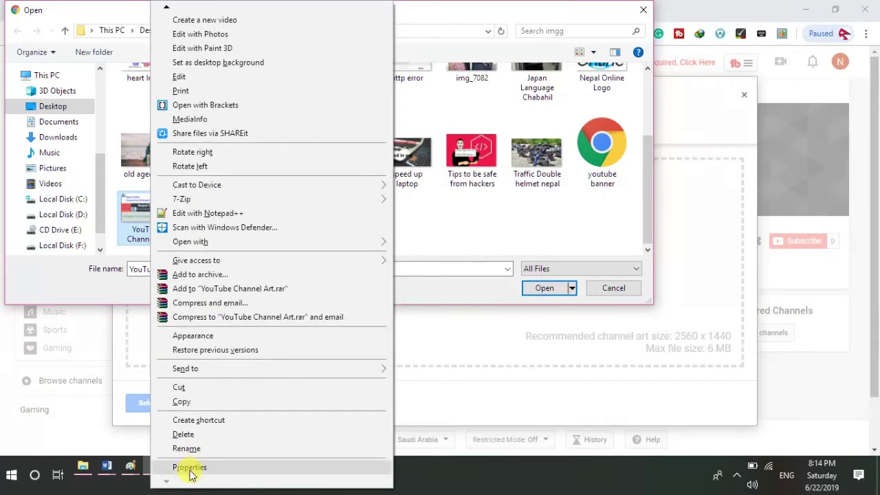
key("Escape")
mouse_move(191, 473)
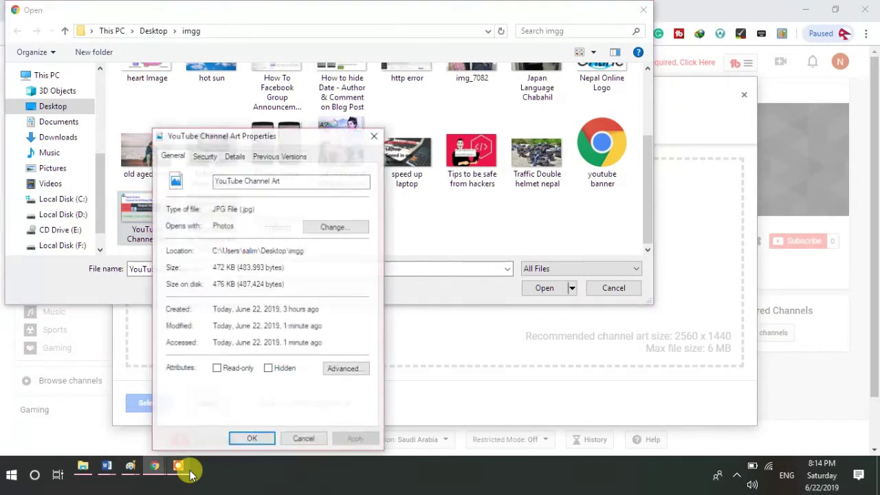
left_click(232, 156)
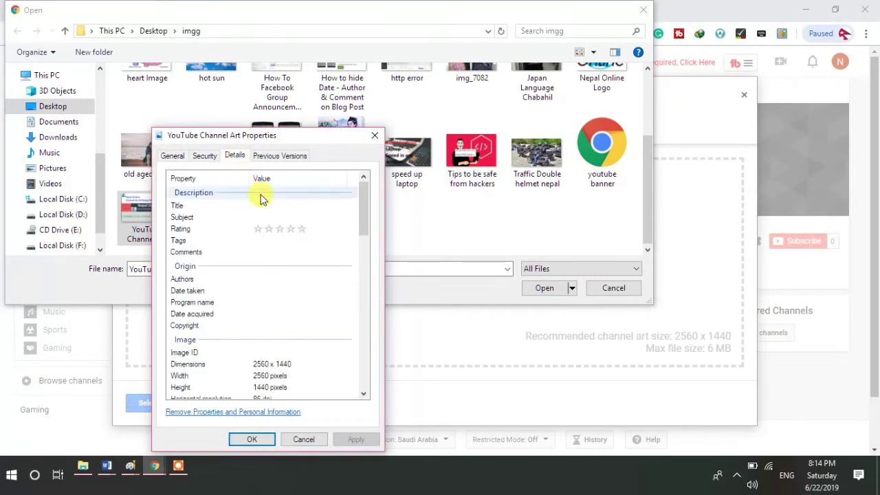
left_click(306, 231)
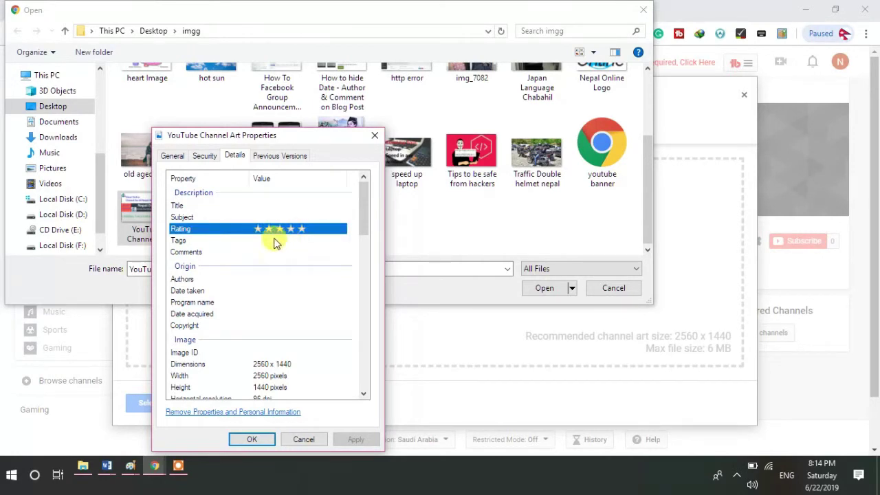
left_click(275, 241)
left_click(304, 231)
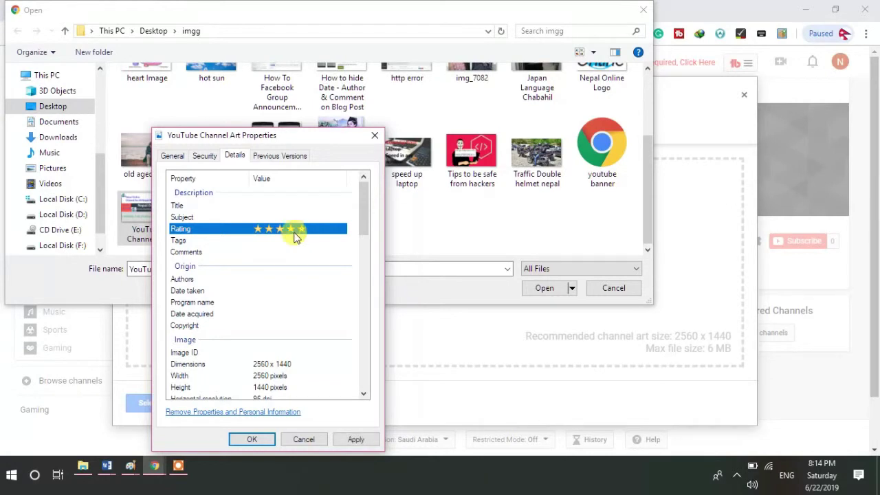
Add the tags "Nepali Online", "Nepali Online News" and "Nepali Informative Video" to the image file's properties.
key("Tab")
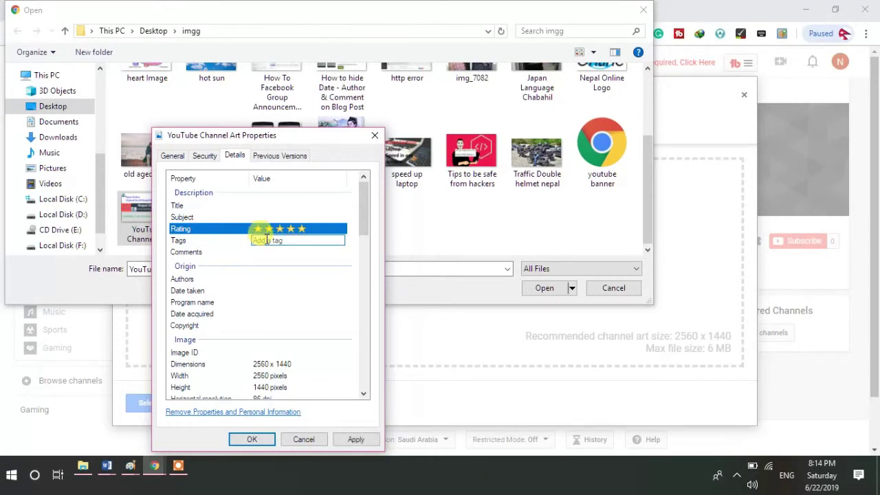
type("Nepali Online")
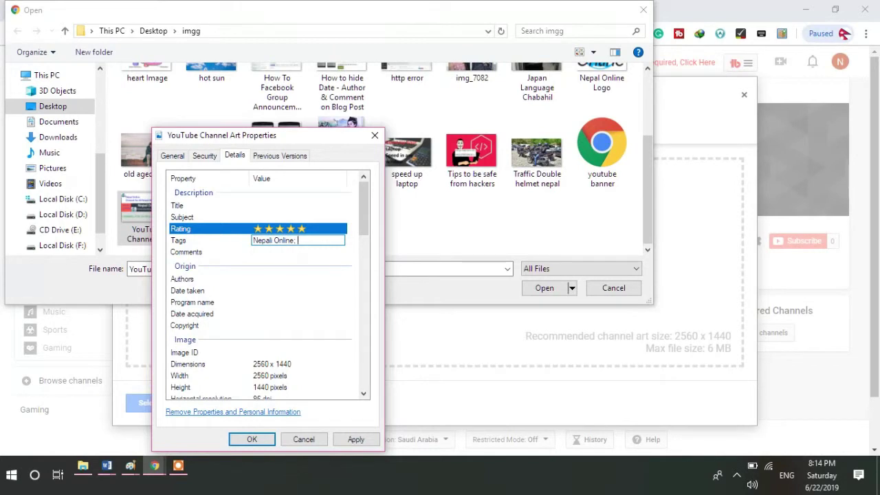
type("epali")
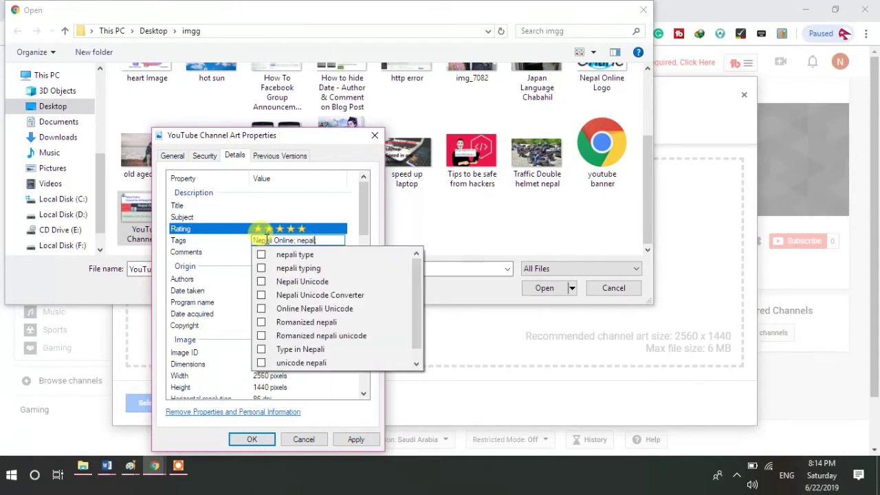
key("BackSpace")
key("BackSpace")
type("Nepali Online")
type("News;")
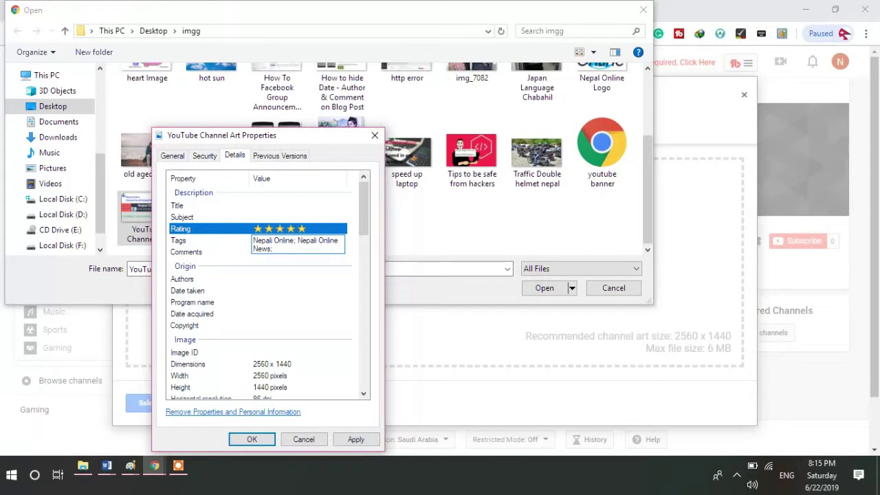
left_click(266, 239)
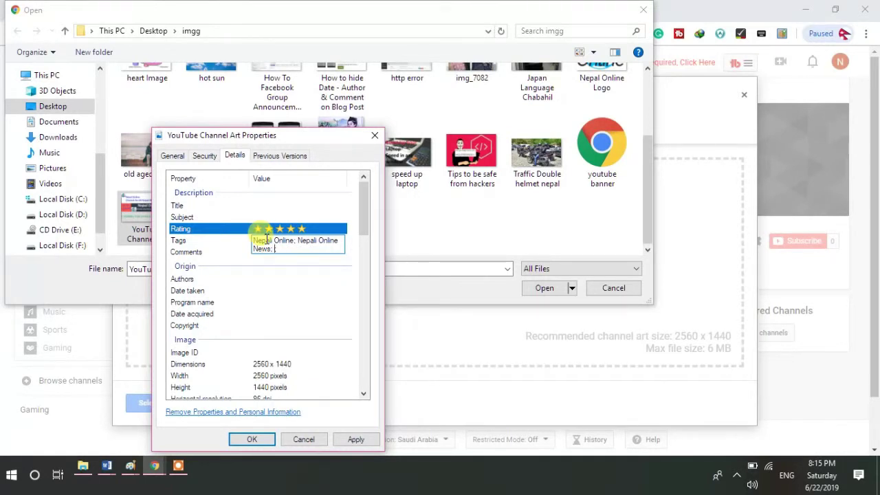
type("Nepali I")
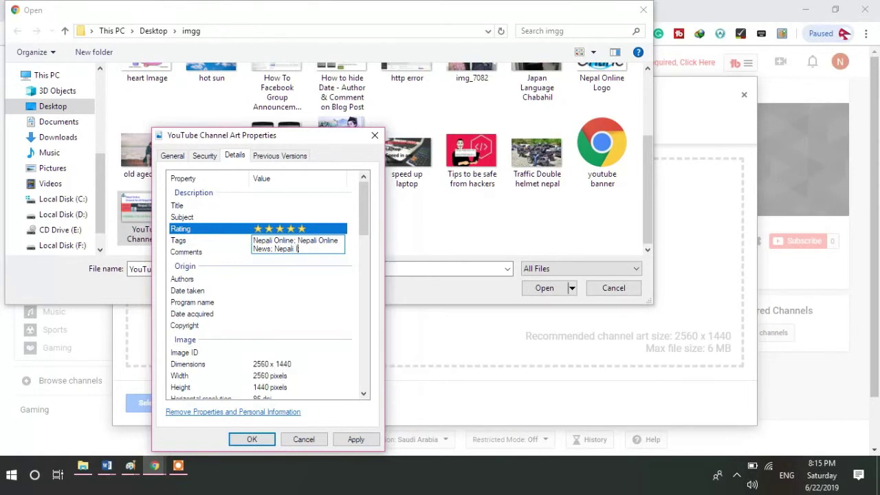
type("nformative Video")
Copy the complete tag text into the image file's Subject property.
key("ctrl+shift+Left")
key("ctrl+shift+Left")
key("ctrl+shift+Left")
key("ctrl+shift+Left")
key("ctrl+shift+Left")
key("ctrl+shift+Left")
key("ctrl+shift+Left")
key("ctrl+shift+Left")
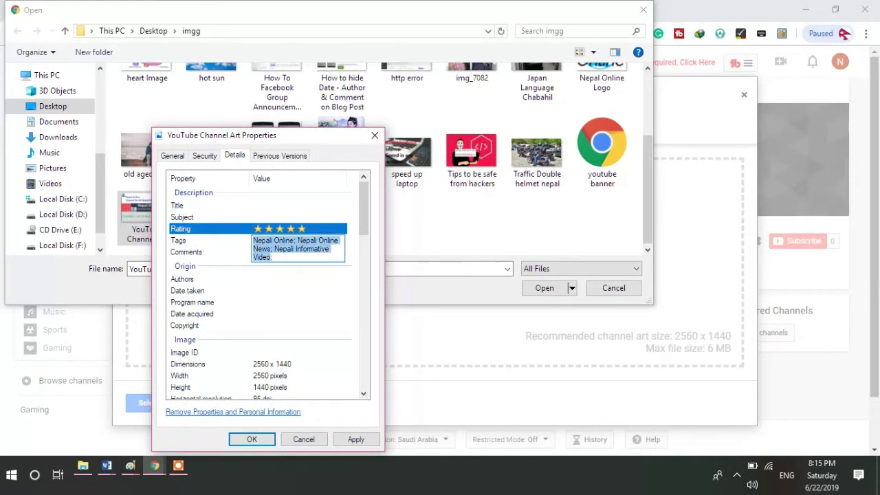
left_click(265, 204)
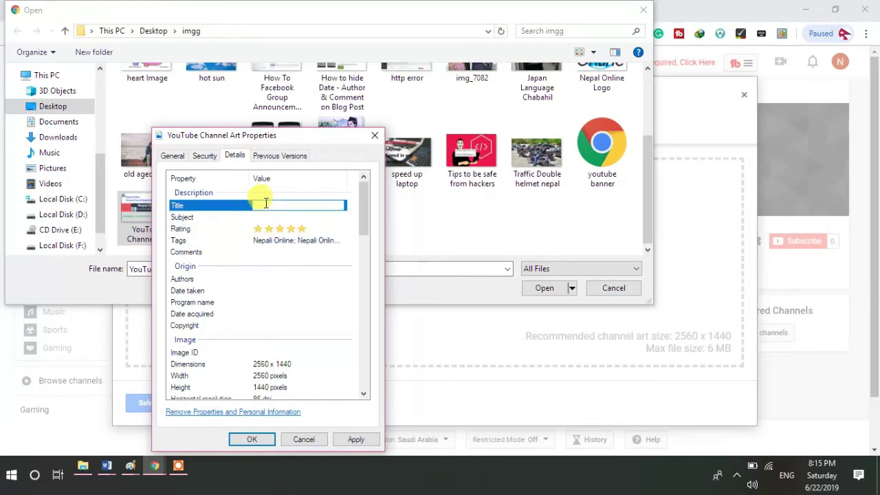
left_click(256, 216)
key("ctrl+v")
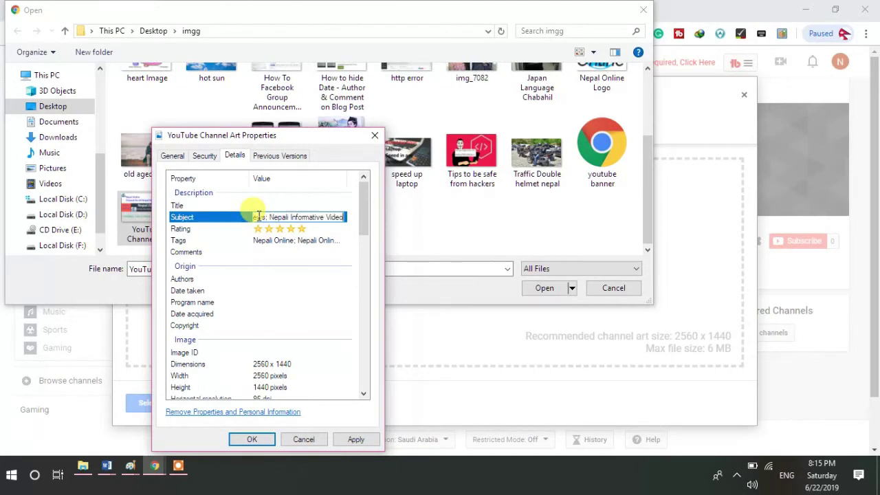
Set the image file's title to "Nepal Online", then apply the property changes and close the properties.
left_click(257, 206)
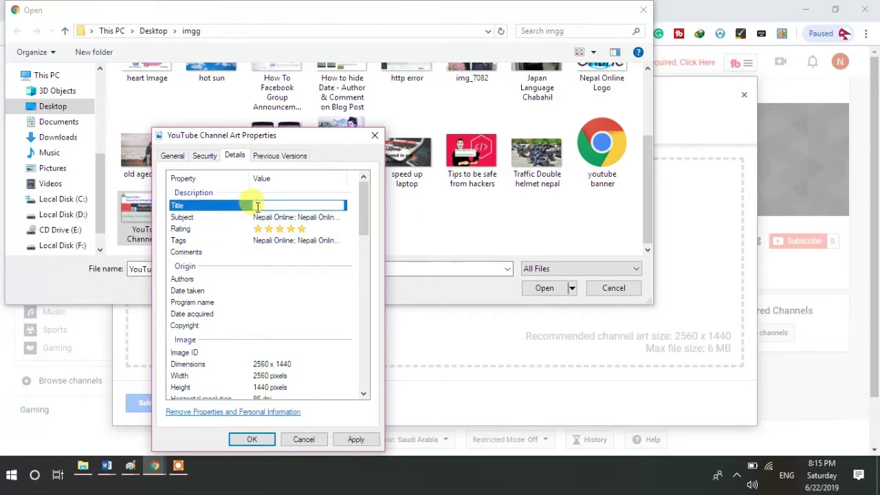
type("Nep")
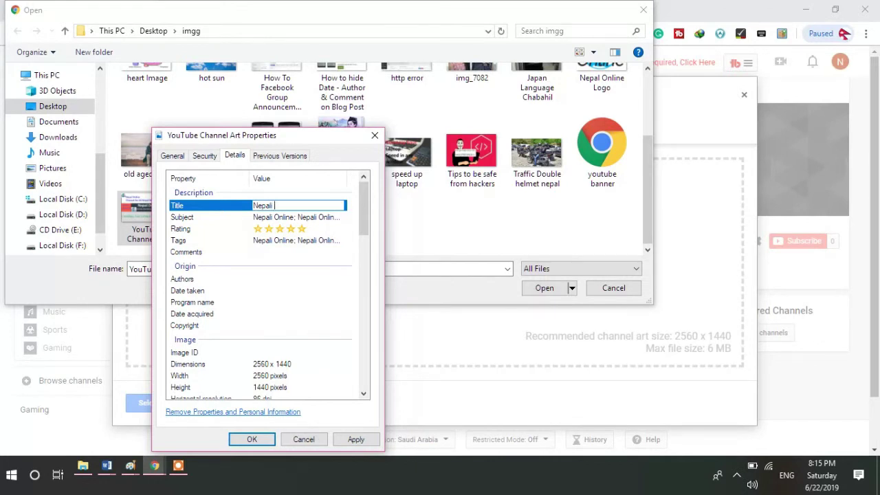
type("al Online")
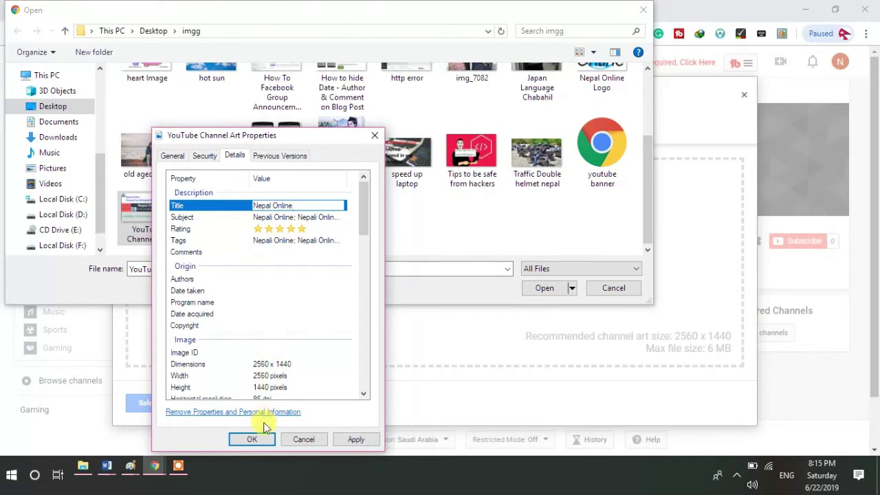
left_click(351, 440)
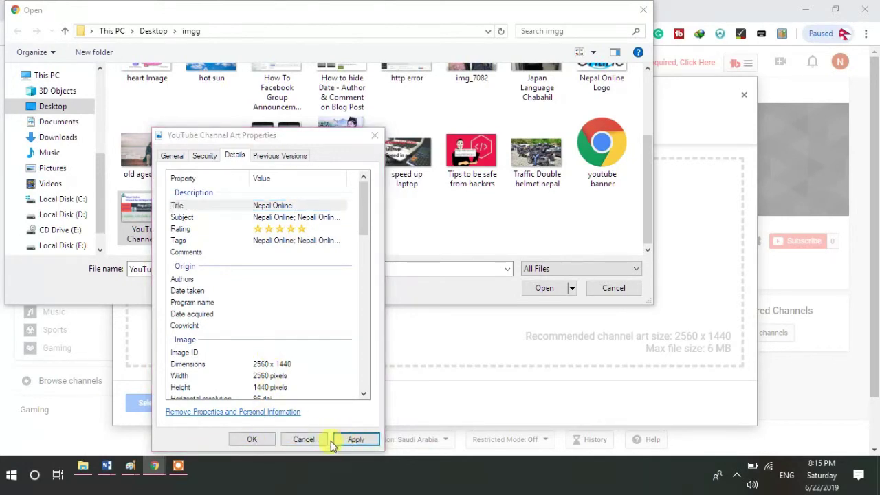
left_click(252, 439)
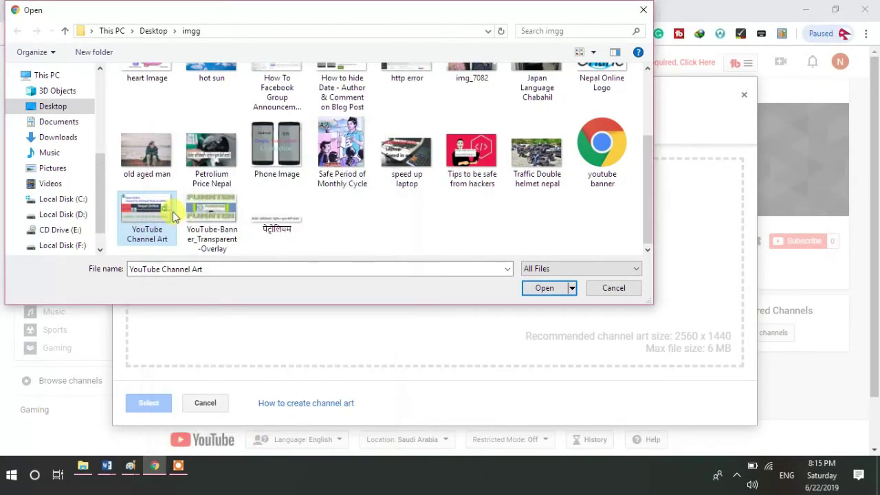
Rename the YouTube Channel Art image file as "Nepali Online".
right_click(150, 244)
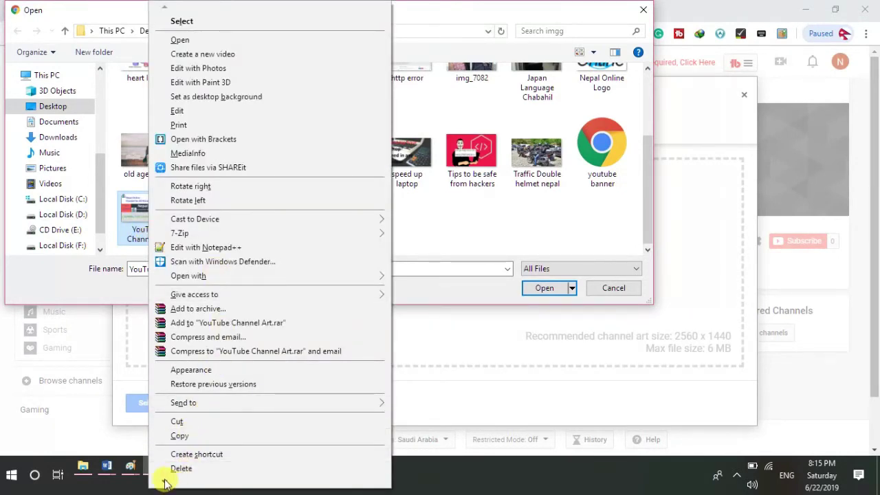
mouse_move(162, 480)
left_click(183, 448)
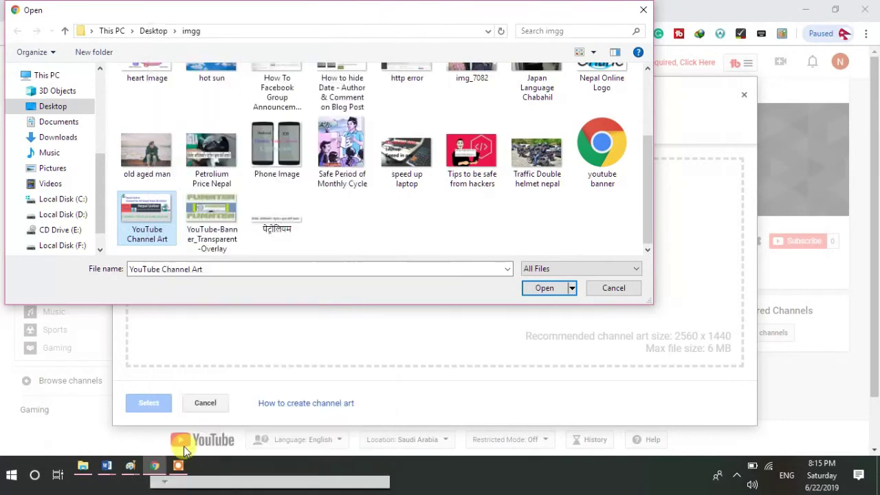
type("N")
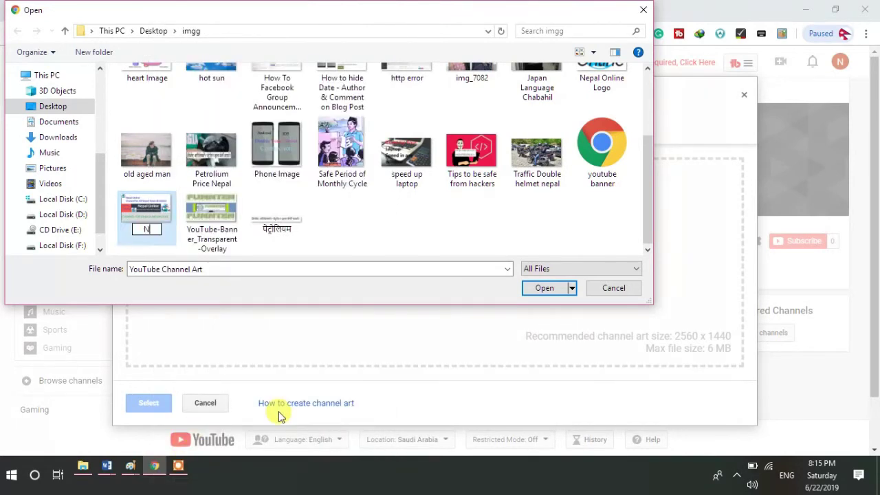
type("epali Online")
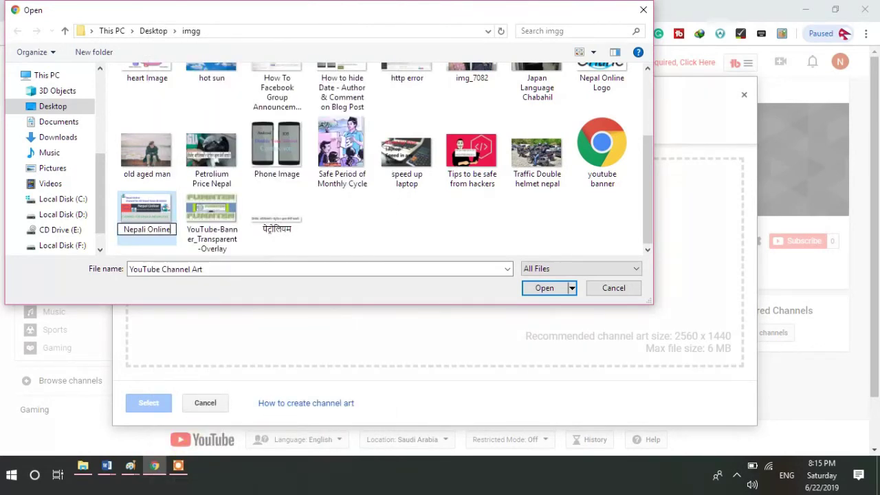
key("Return")
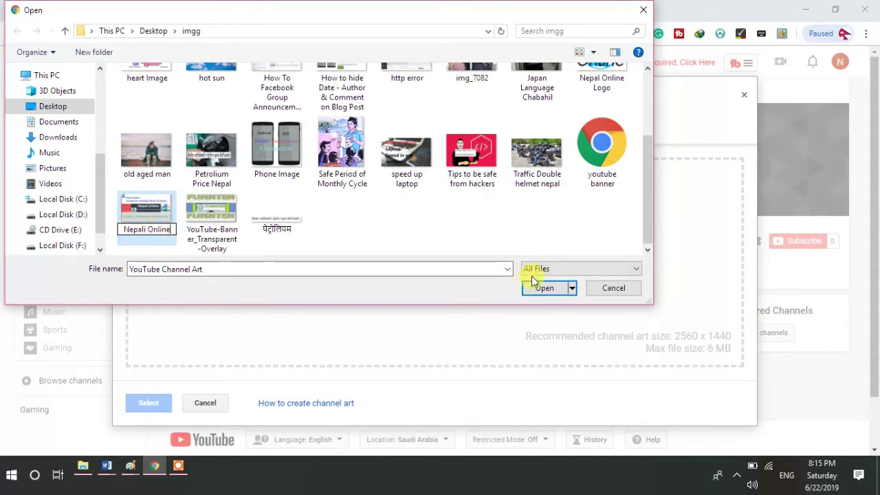
left_click(228, 218)
Upload the Nepali Online image and accept its device preview as the channel art.
left_click(147, 227)
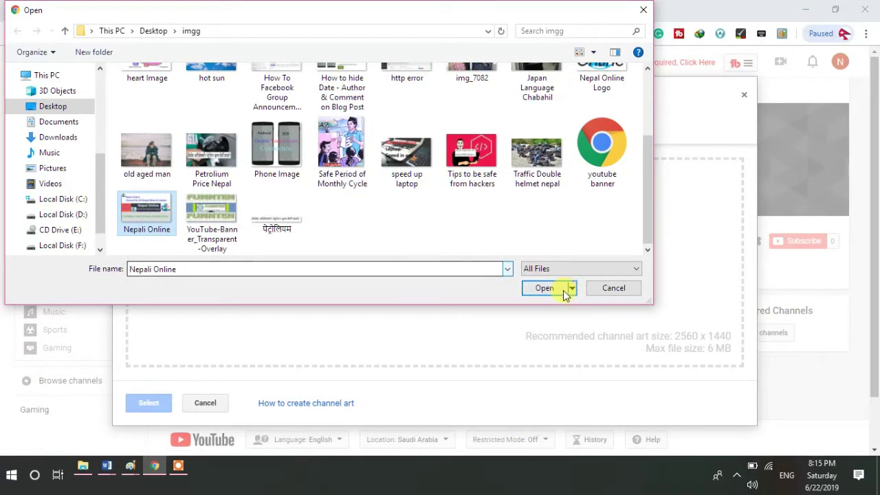
left_click(544, 289)
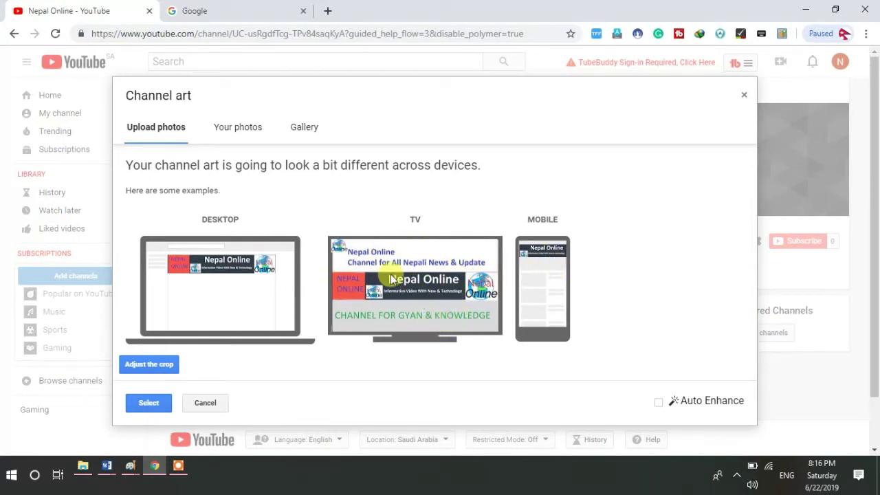
left_click(148, 403)
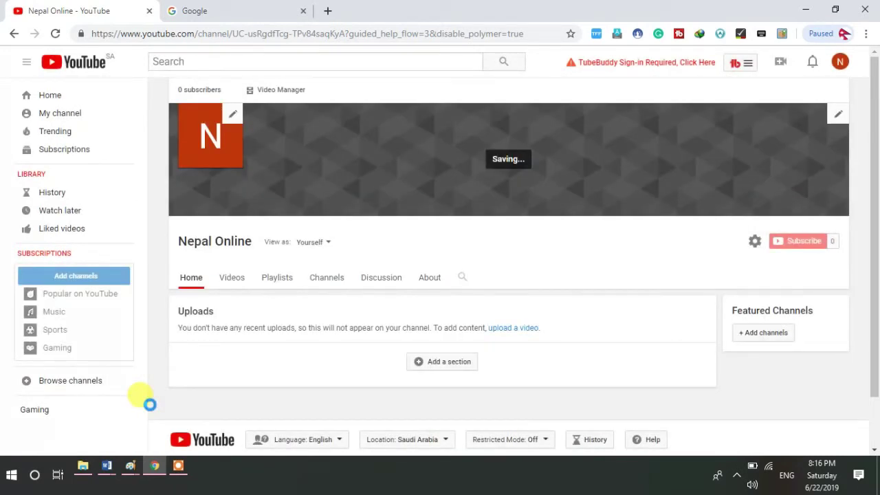